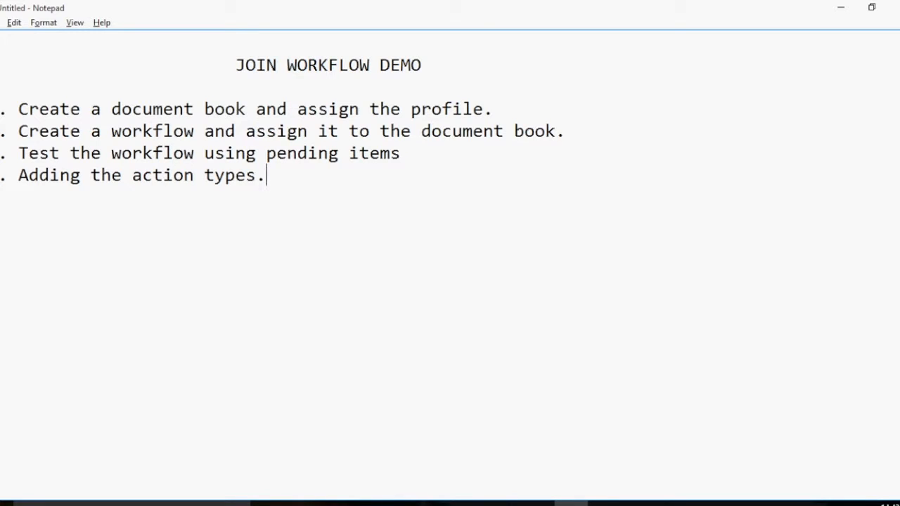
- Switch to the browser and log in to the JOIN administration site with the administrator's user name
mouse_move(369, 504)
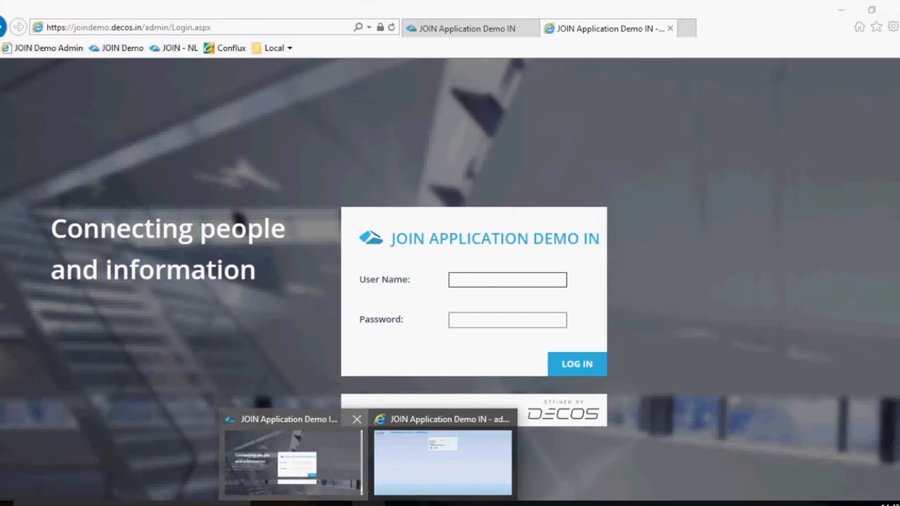
left_click(291, 461)
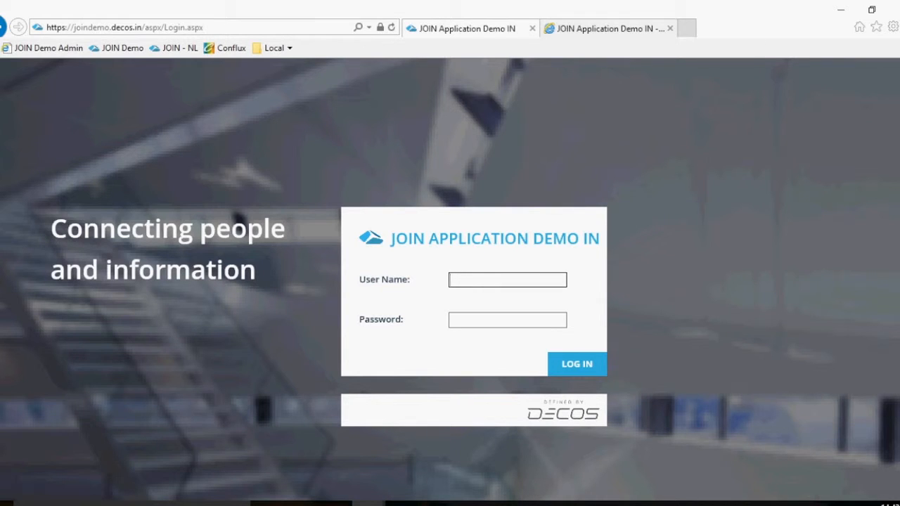
left_click(604, 28)
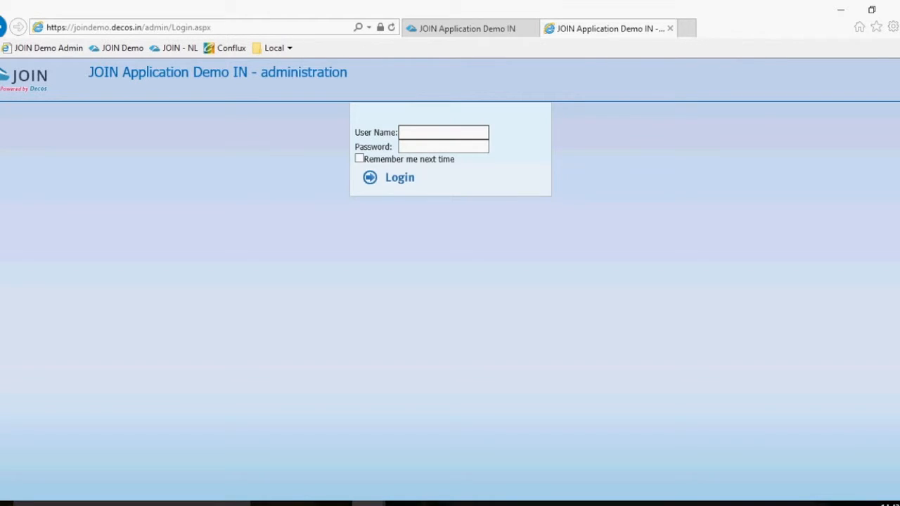
left_click(169, 27)
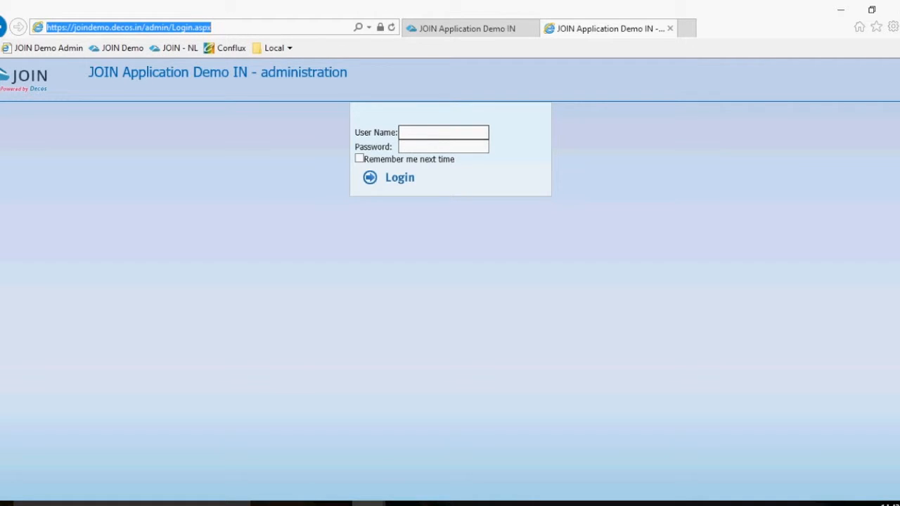
left_click(443, 132)
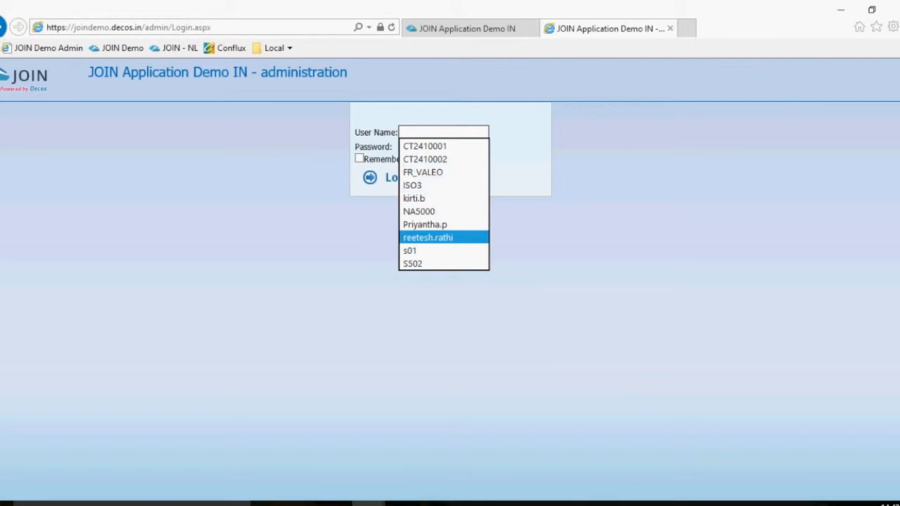
left_click(429, 237)
left_click(393, 177)
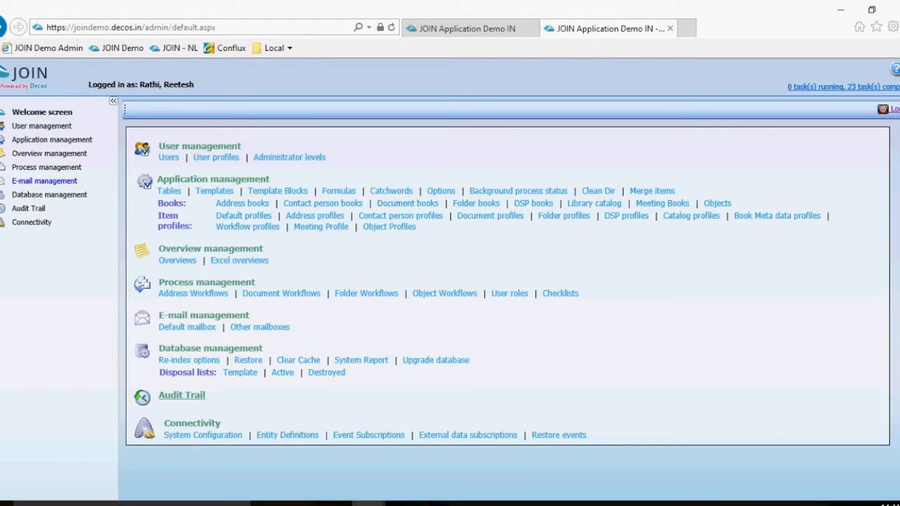
- Create a new document book named Sample WF Book in the application's document books
left_click(1, 140)
left_click(2, 153)
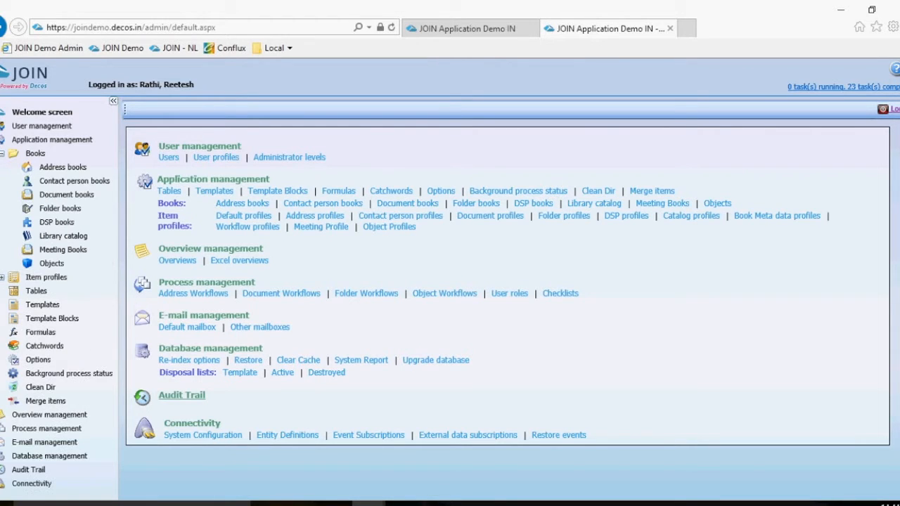
left_click(67, 195)
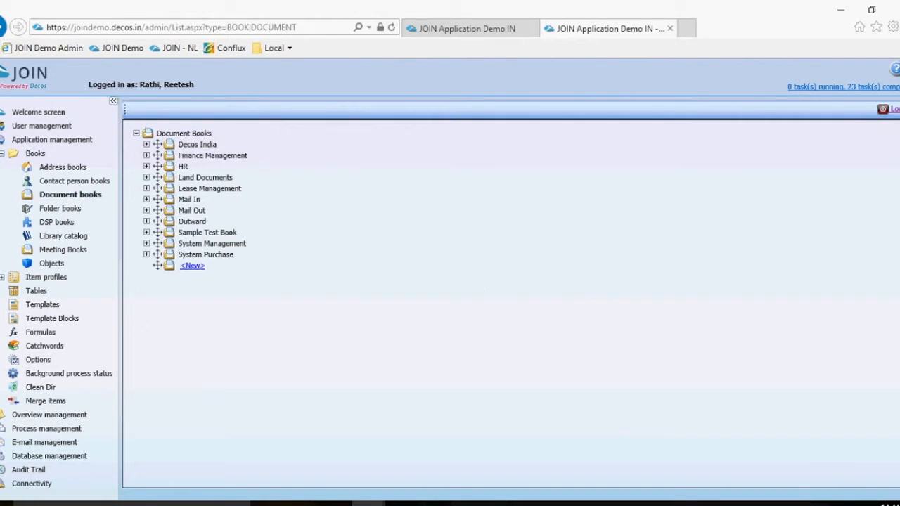
left_click(193, 266)
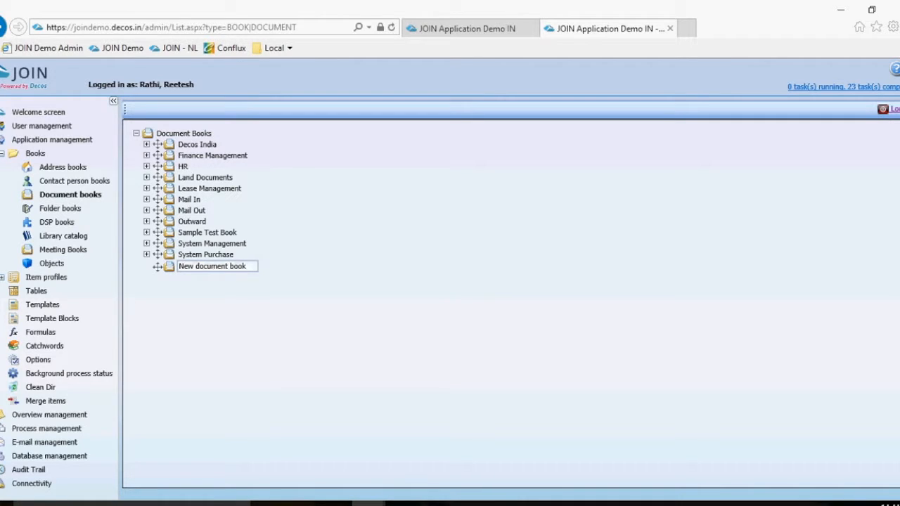
left_click(227, 267)
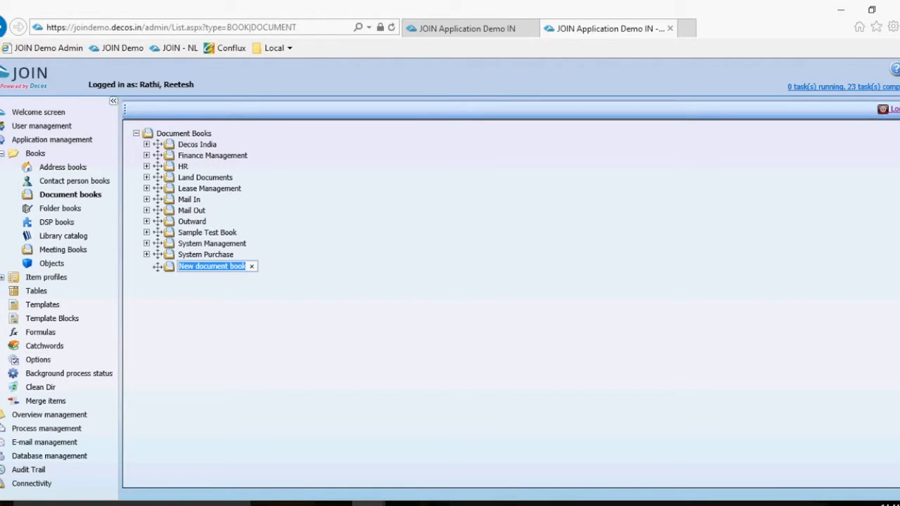
type("sA")
key("BackSpace")
key("BackSpace")
type("Samp")
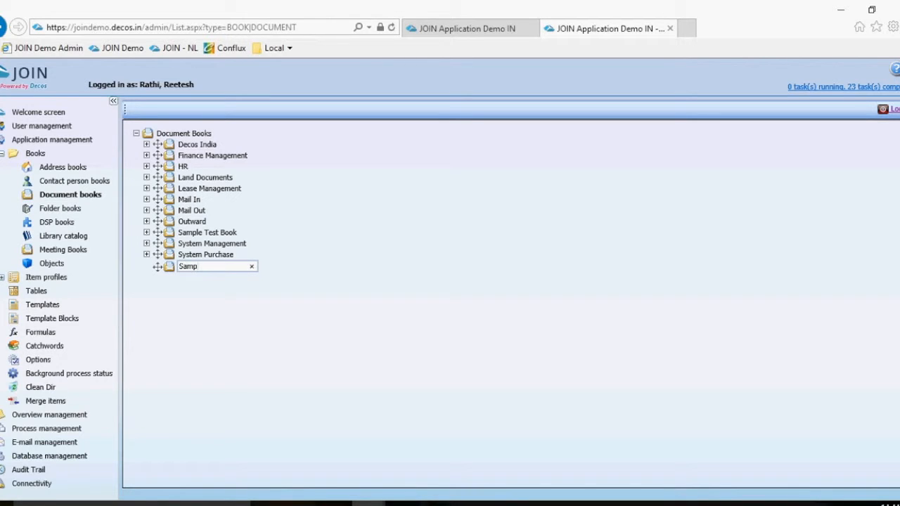
type(";e")
key("BackSpace")
key("BackSpace")
key("BackSpace")
type("le WF Book")
key("Return")
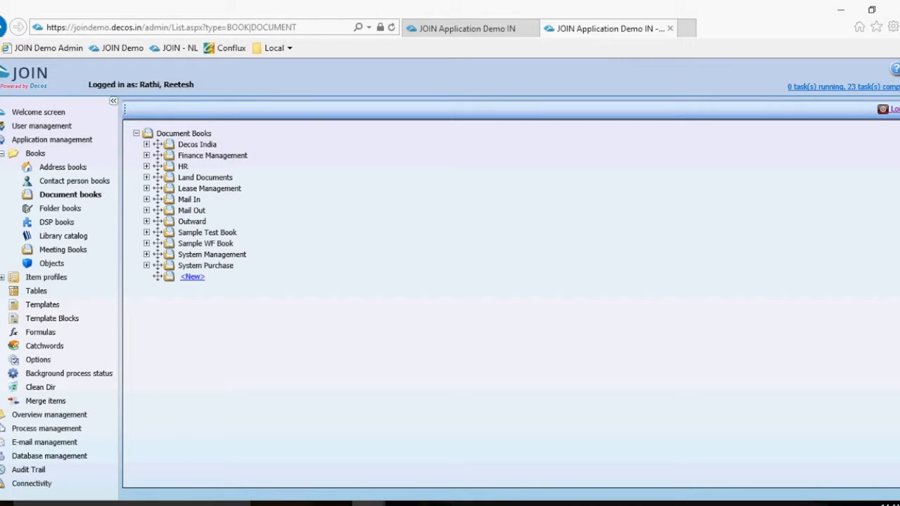
- Set the files directory of Sample WF Book to Samples and show the book on root level
left_click(205, 243)
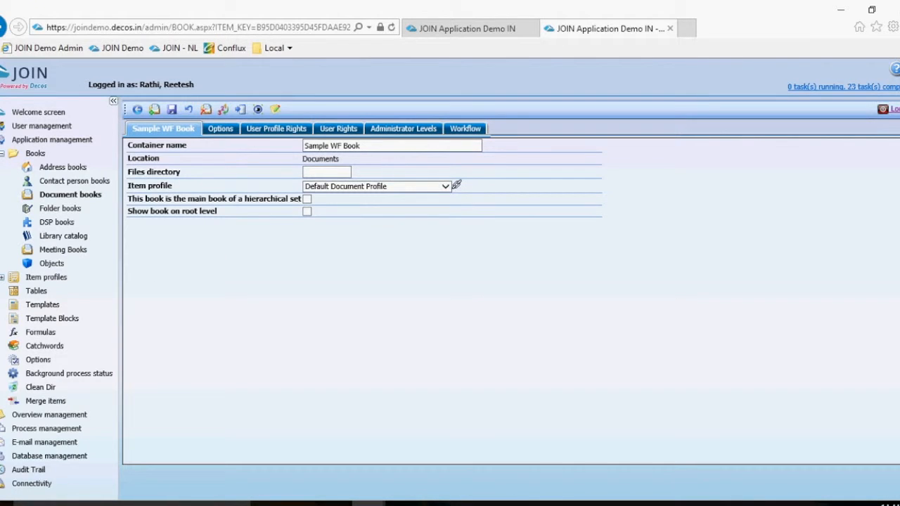
left_click(326, 172)
type("Samples")
left_click(306, 210)
- Review the user rights of Sample WF Book
left_click(338, 129)
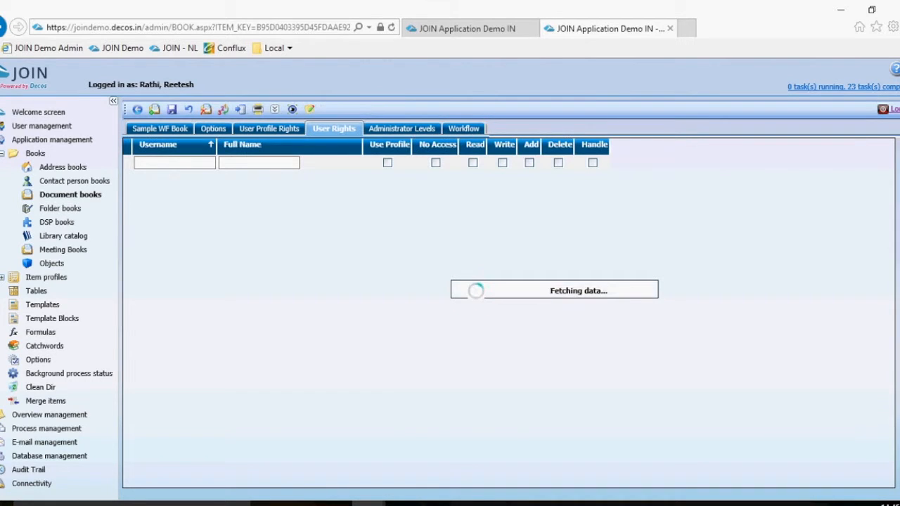
scroll(390, 313, "down", 3)
scroll(391, 313, "down", 3)
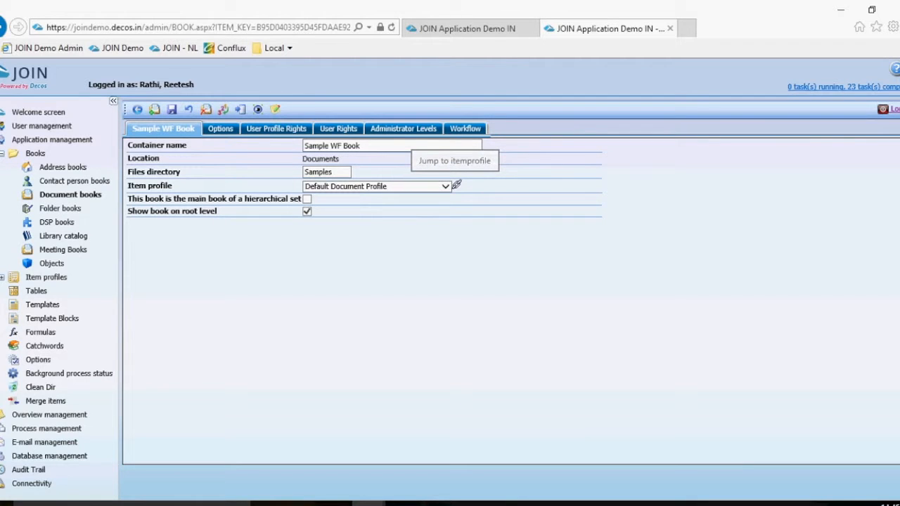
- In the book's Default Document Profile, show unused field BOL2 in form and list, described as CHeck box, with form and list sequence 3
left_click(456, 185)
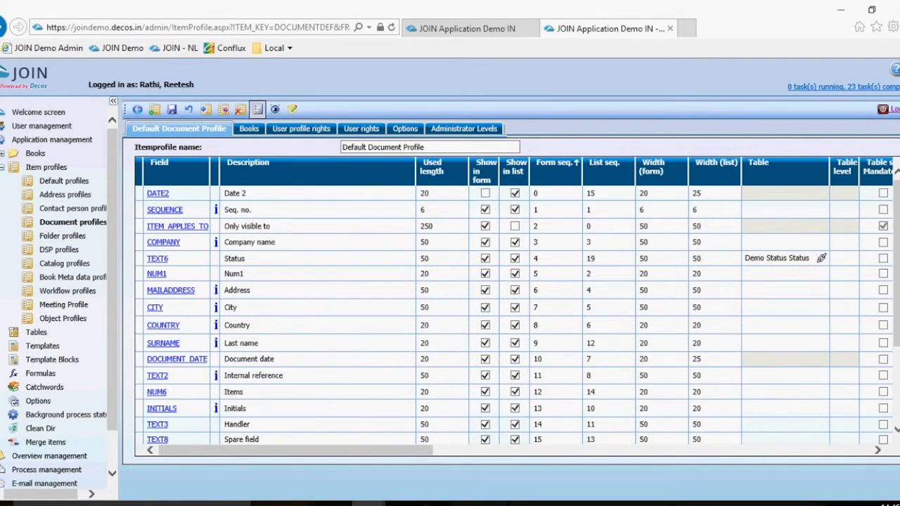
scroll(493, 302, "down", 3)
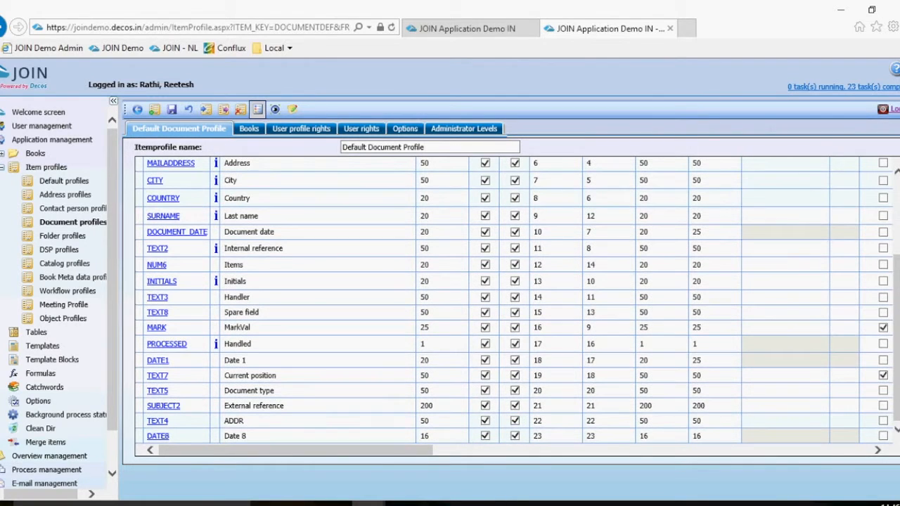
scroll(492, 302, "up", 3)
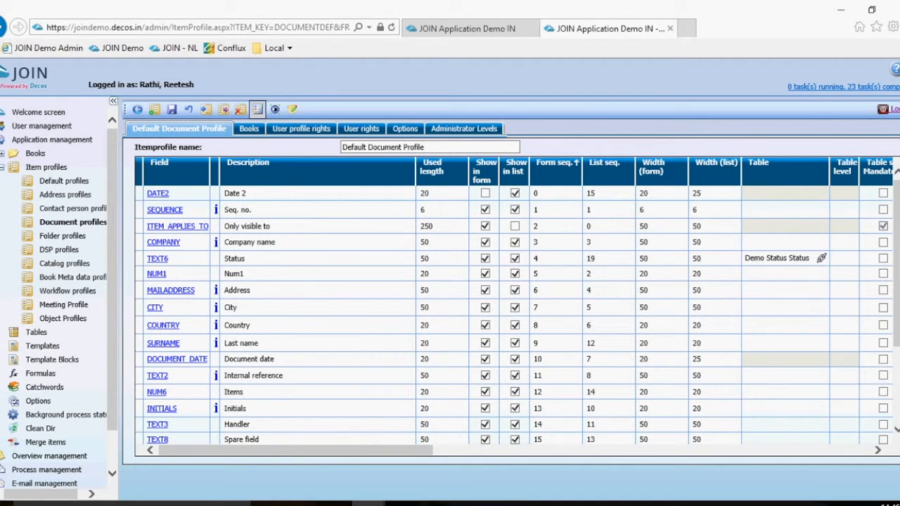
left_click(258, 109)
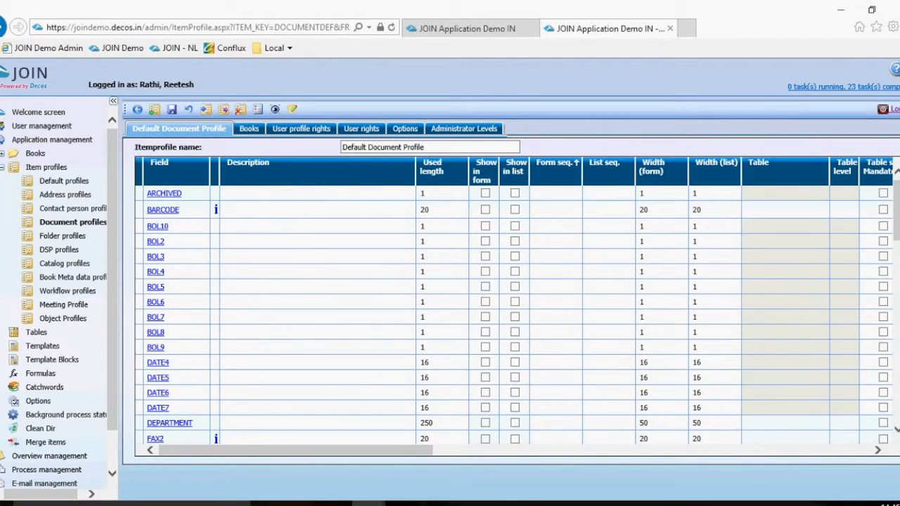
left_click(485, 241)
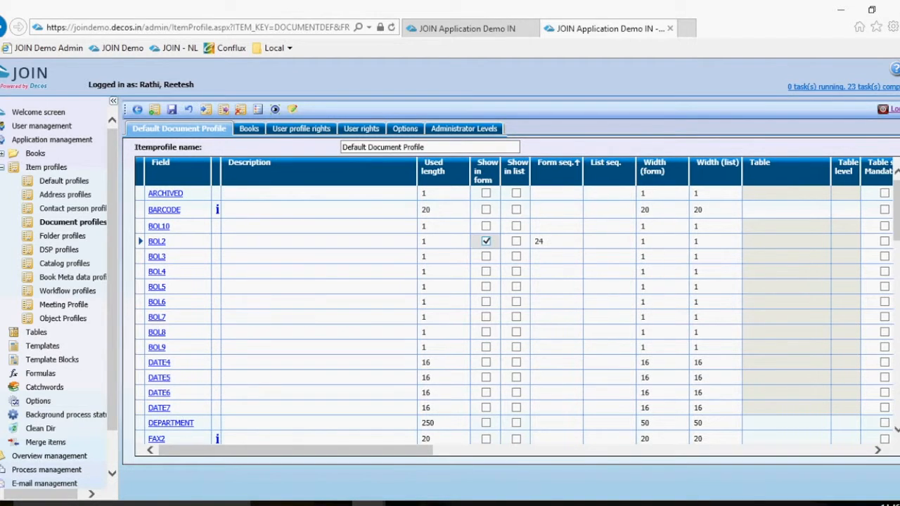
left_click(516, 241)
left_click(319, 241)
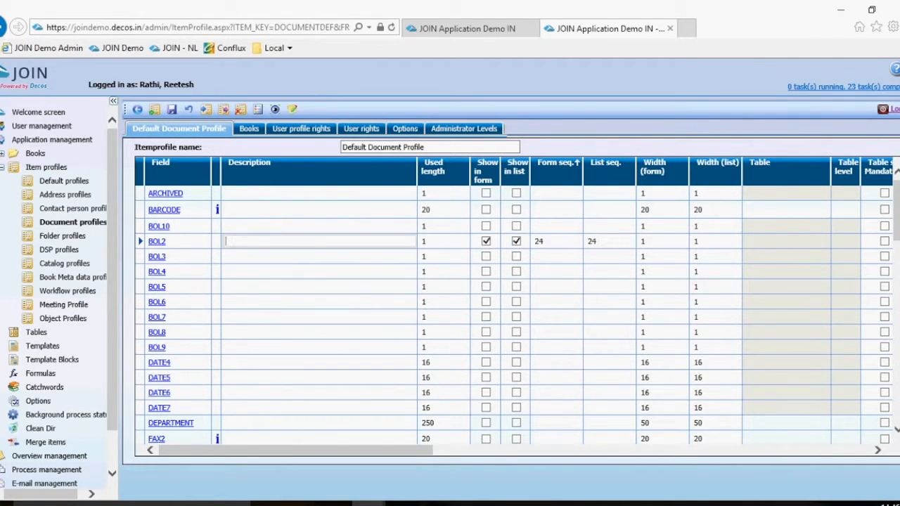
type("CHeck box")
left_click_drag(545, 241, 532, 241)
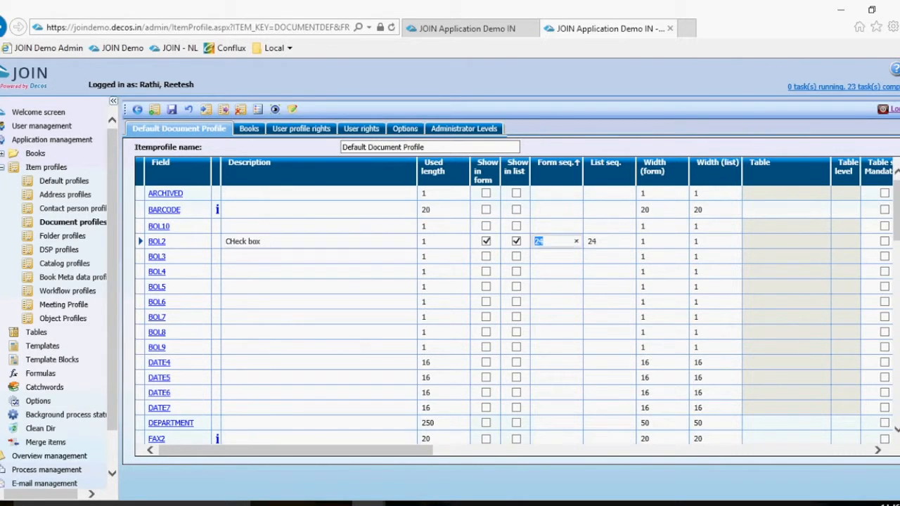
type("3")
key("Tab")
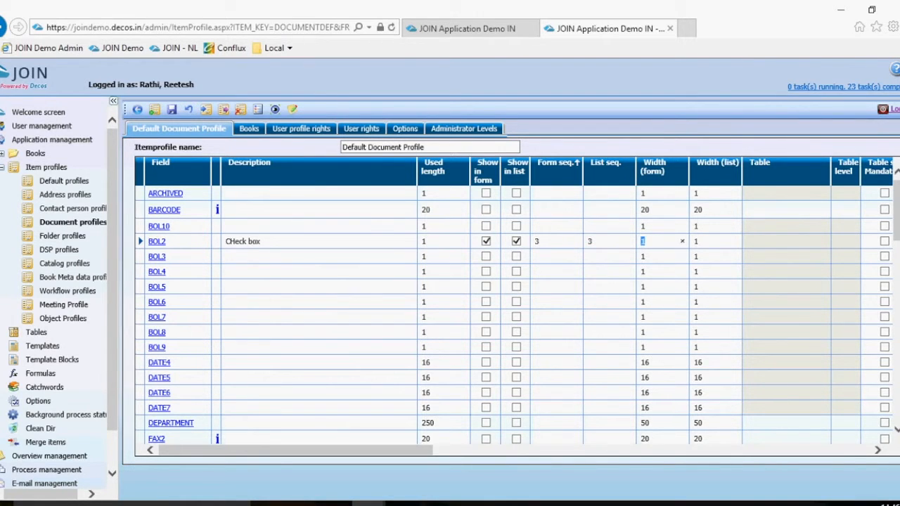
- Give the DATE4 field in the profile the description Today's Date
scroll(513, 302, "down", 1)
left_click(281, 320)
type("Today ")
type("Dat")
key("BackSpace")
key("BackSpace")
key("BackSpace")
key("BackSpace")
type("'s Date")
- Show the Today's Date field in form and list with sequence 4 for both, and save the item profile
left_click(486, 319)
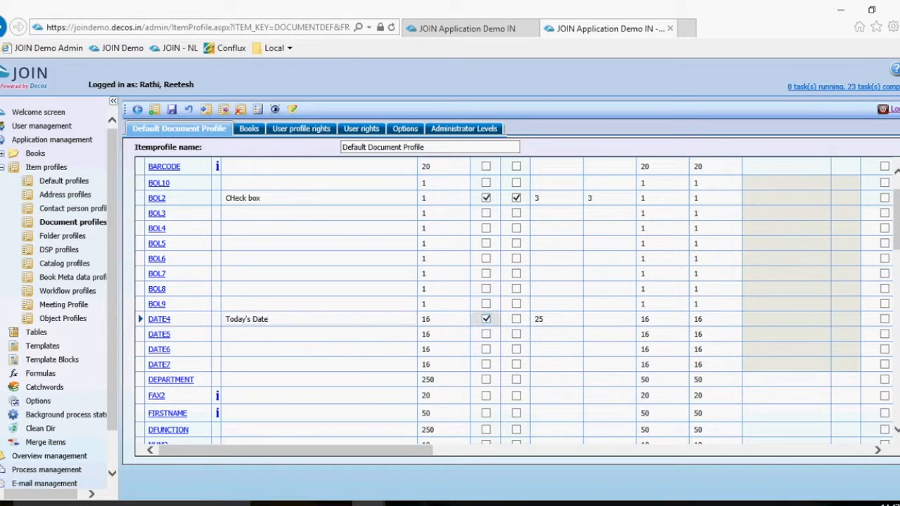
left_click(517, 320)
key("Tab")
type("4")
key("Tab")
key("Tab")
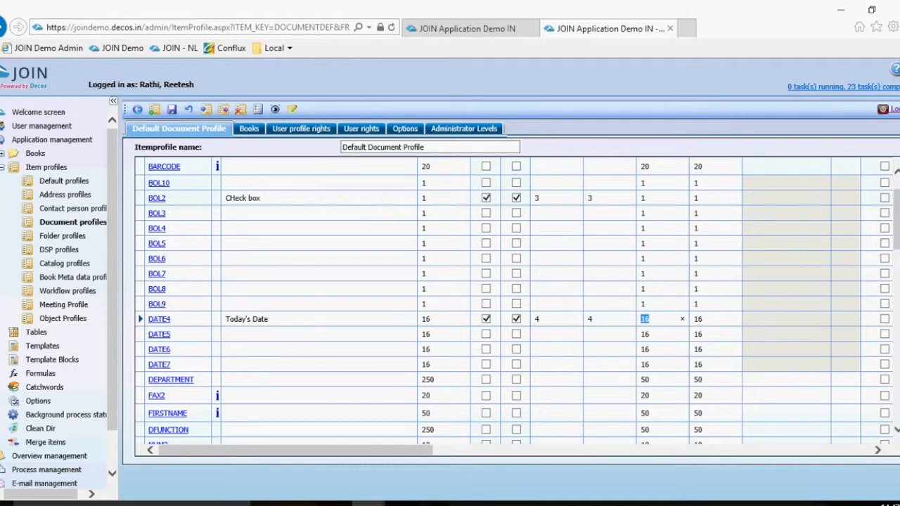
left_click(172, 109)
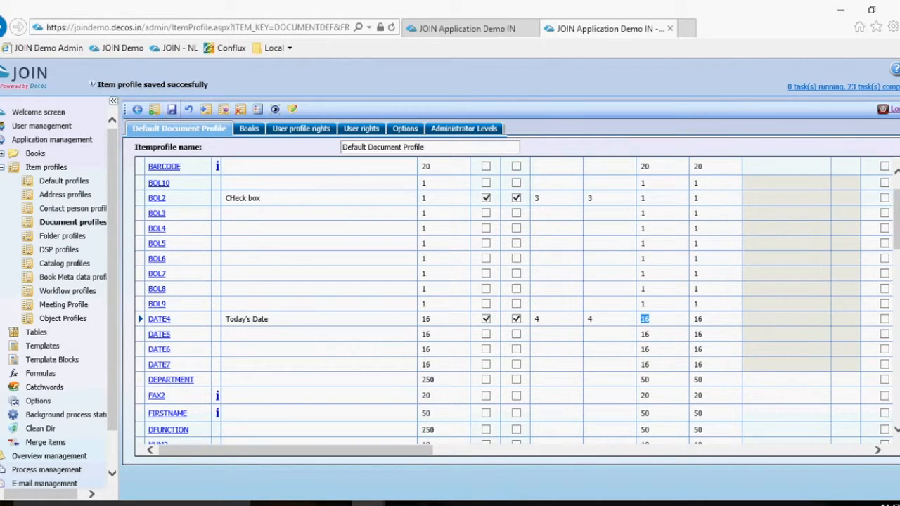
- Check which books use the Default Document Profile, and switch its field list back to the fields in use
left_click(249, 128)
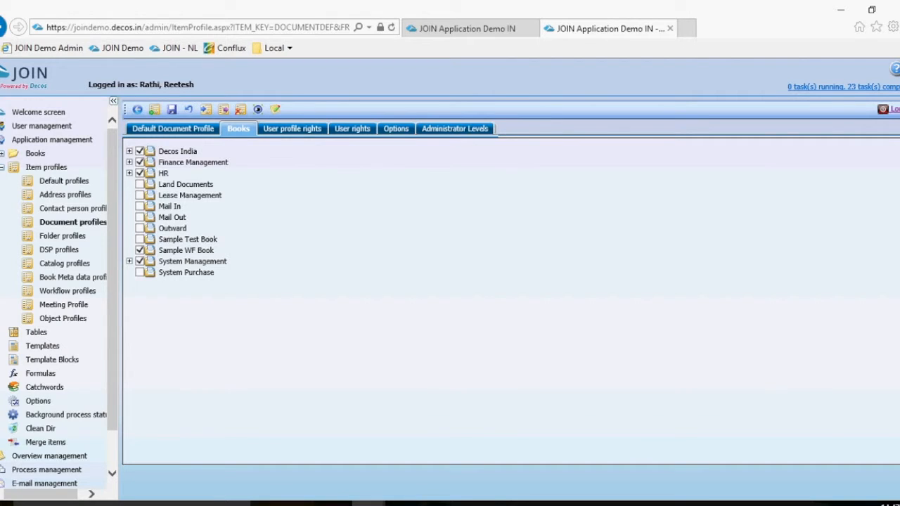
left_click(173, 128)
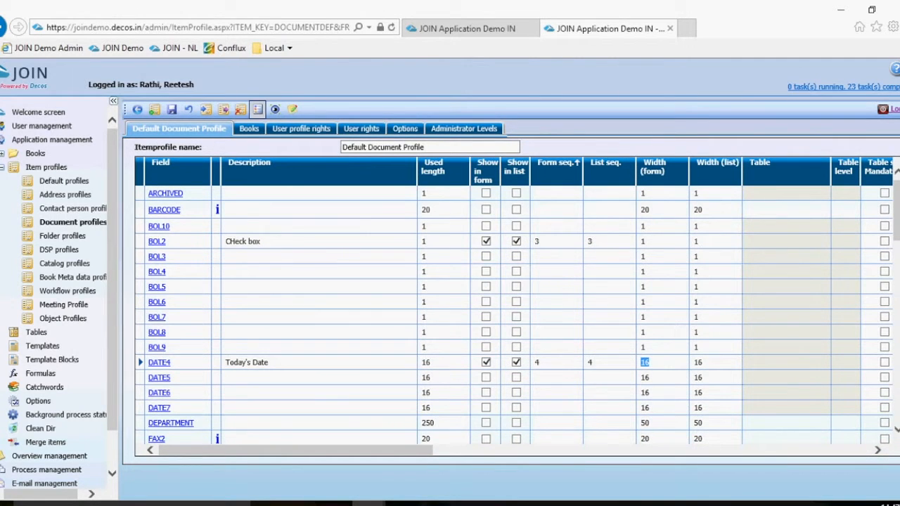
left_click(257, 109)
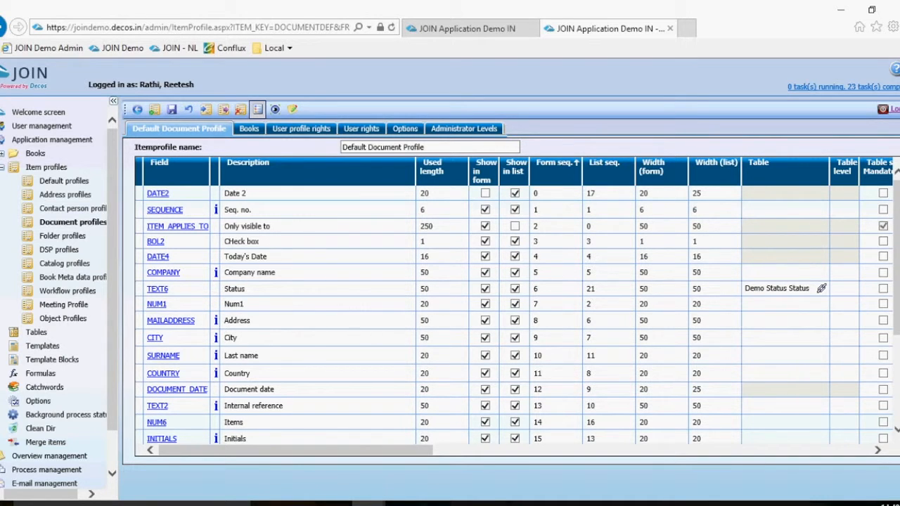
- Review the table, default value and restriction settings of the TEXT6 Status field, accept them and save the profile
left_click(157, 289)
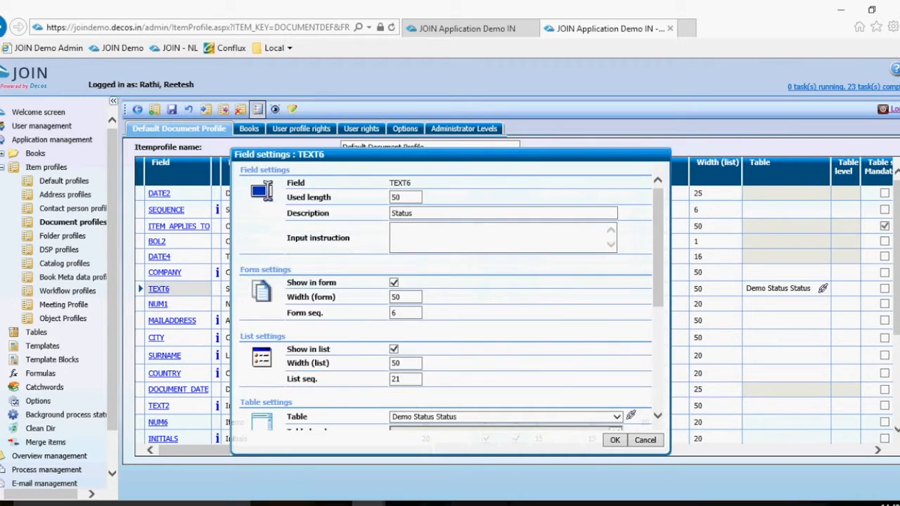
scroll(451, 298, "down", 3)
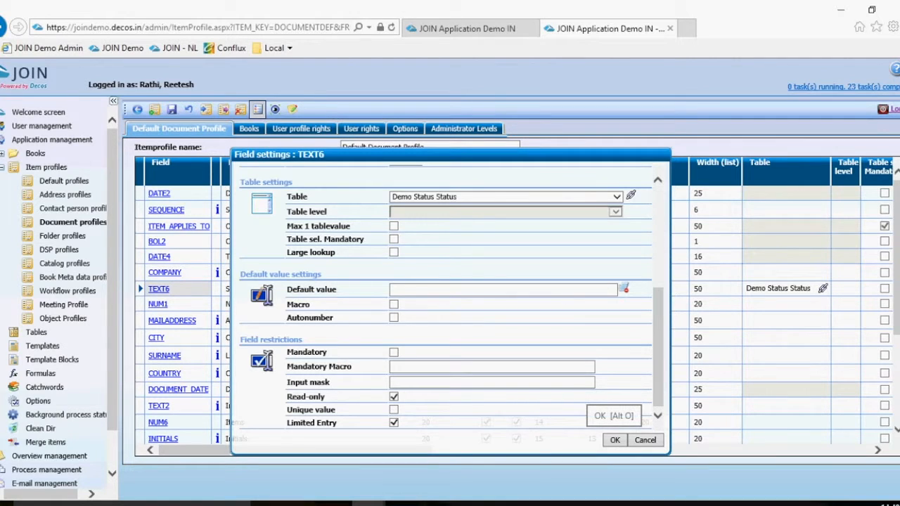
left_click(614, 439)
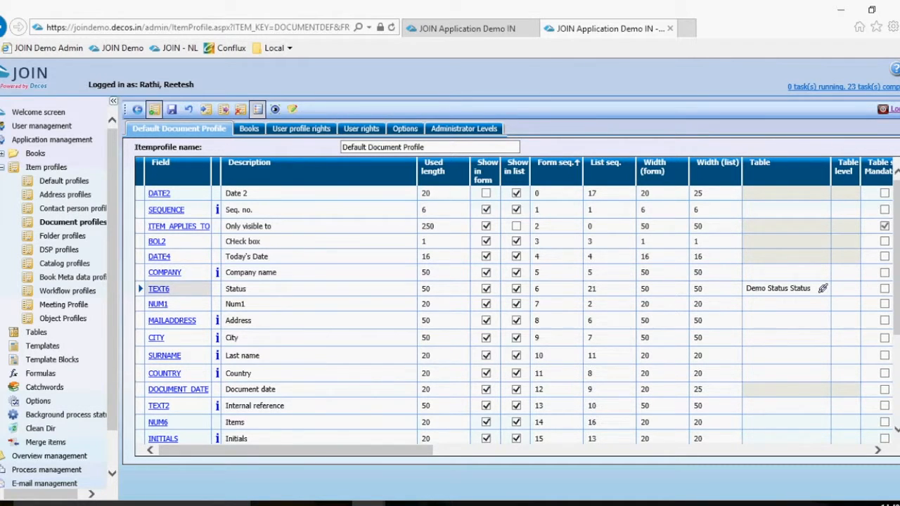
left_click(172, 109)
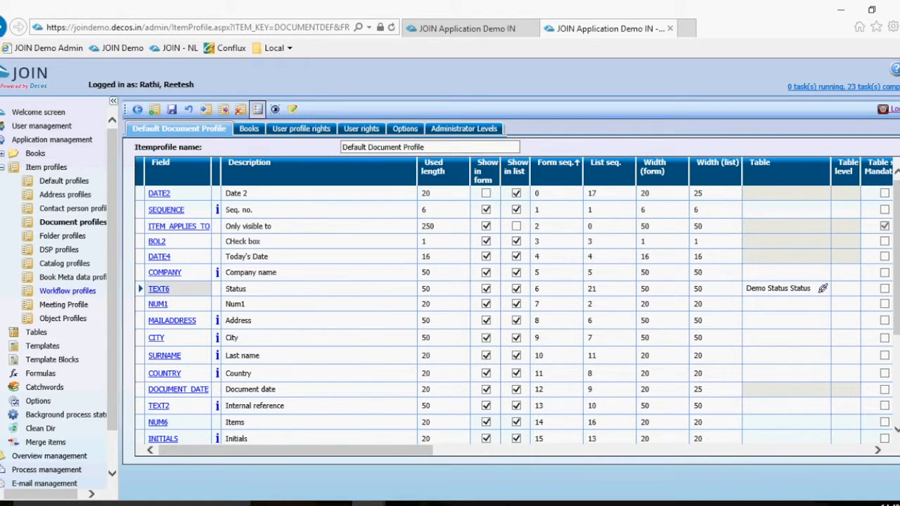
- Return to the administration welcome screen
scroll(56, 281, "down", 1)
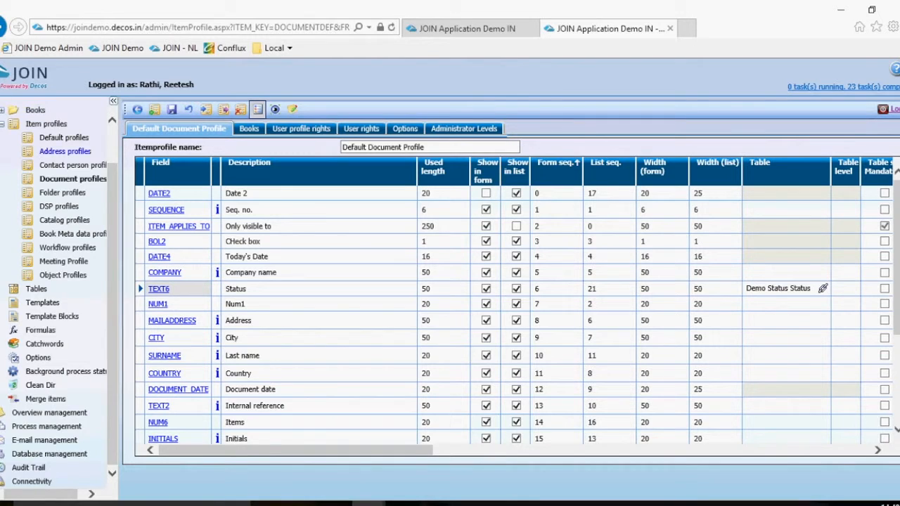
scroll(56, 281, "up", 1)
left_click(38, 112)
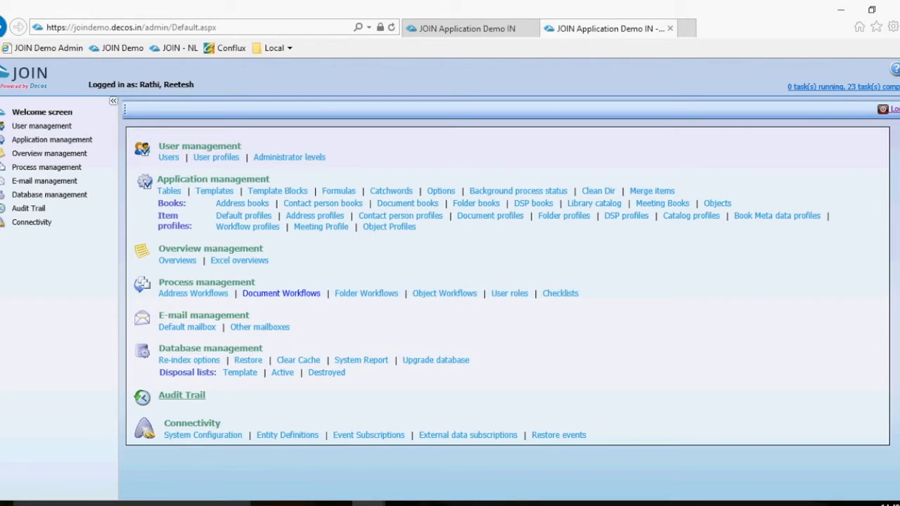
- Create a new document workflow and move its start block to the upper middle of the canvas
left_click(281, 293)
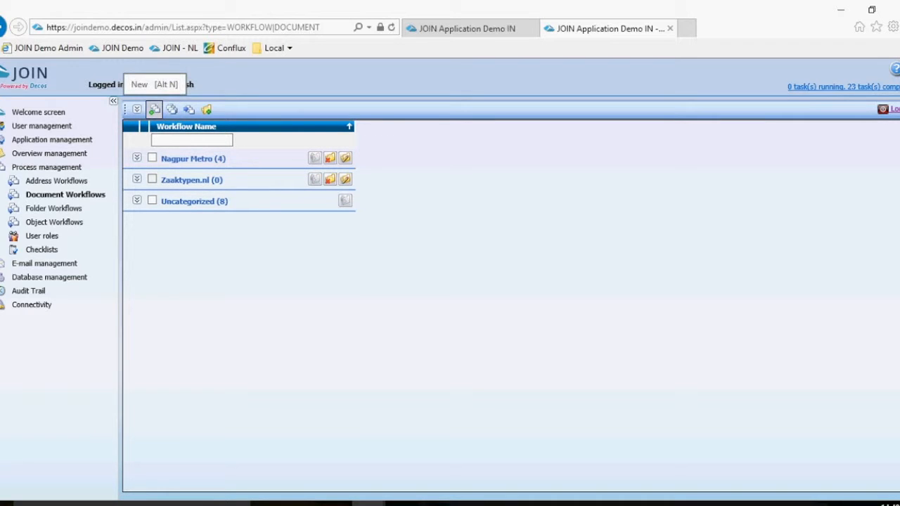
left_click(154, 109)
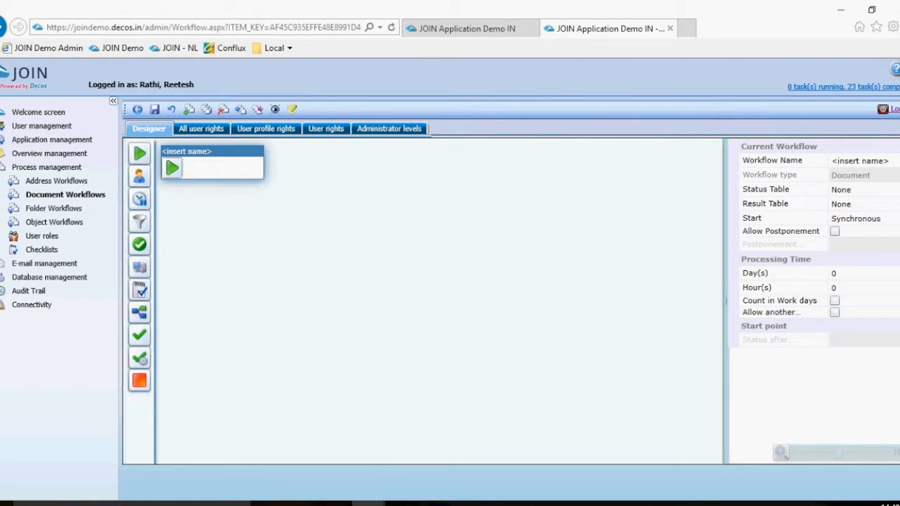
left_click_drag(239, 175, 419, 181)
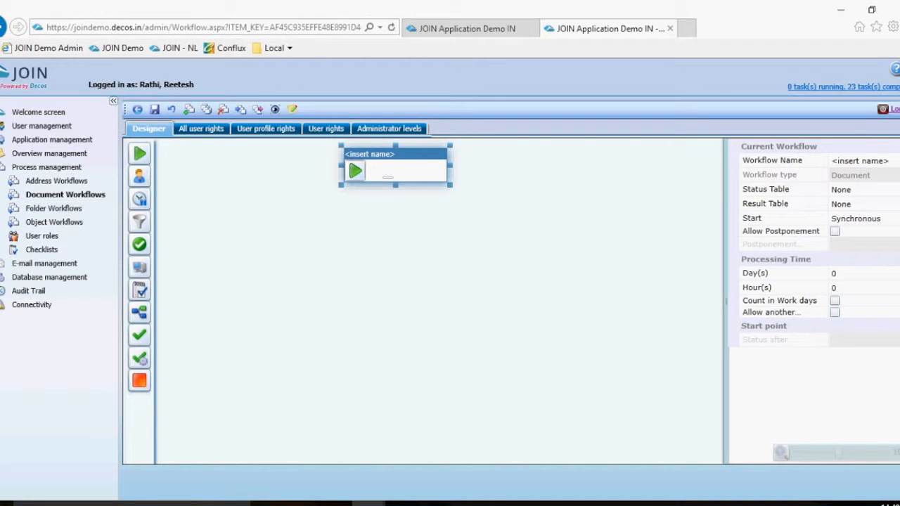
- Name the workflow Sample WF Doc
left_click(862, 161)
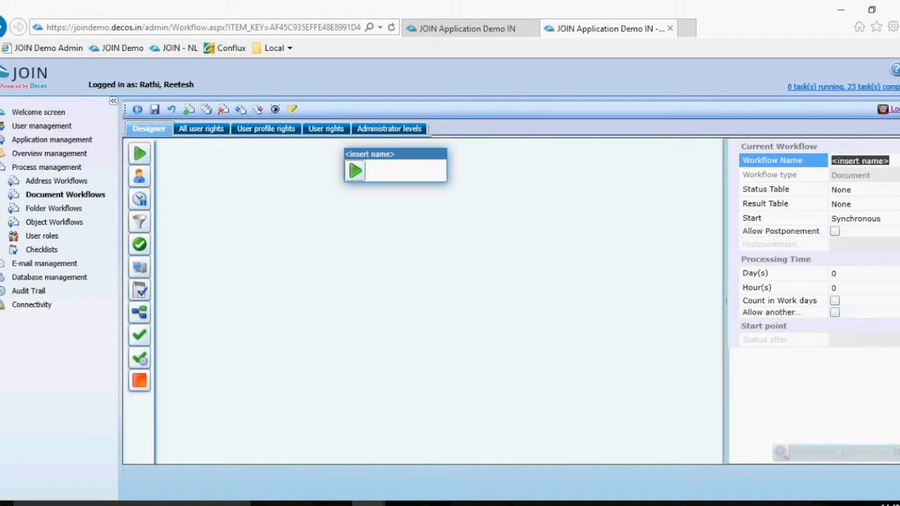
type("Sample ")
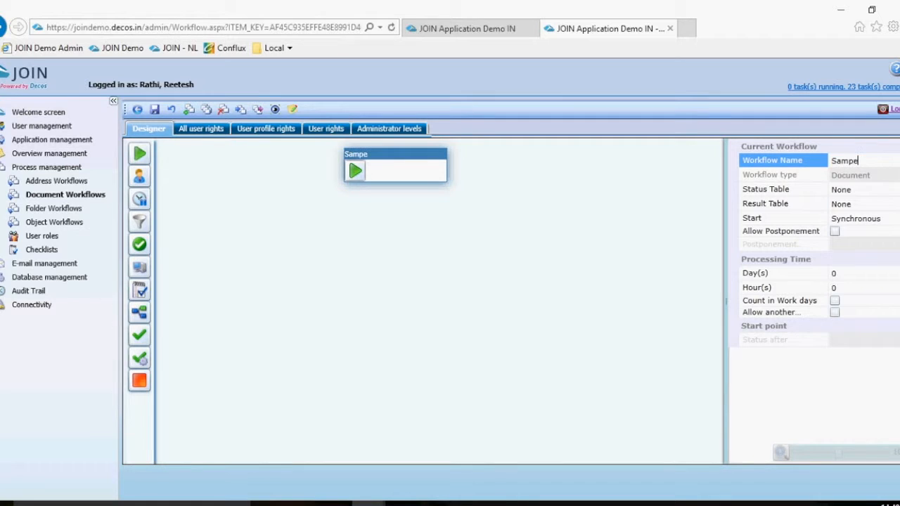
type("WF B")
key("BackSpace")
type("Do")
key("BackSpace")
type("oc")
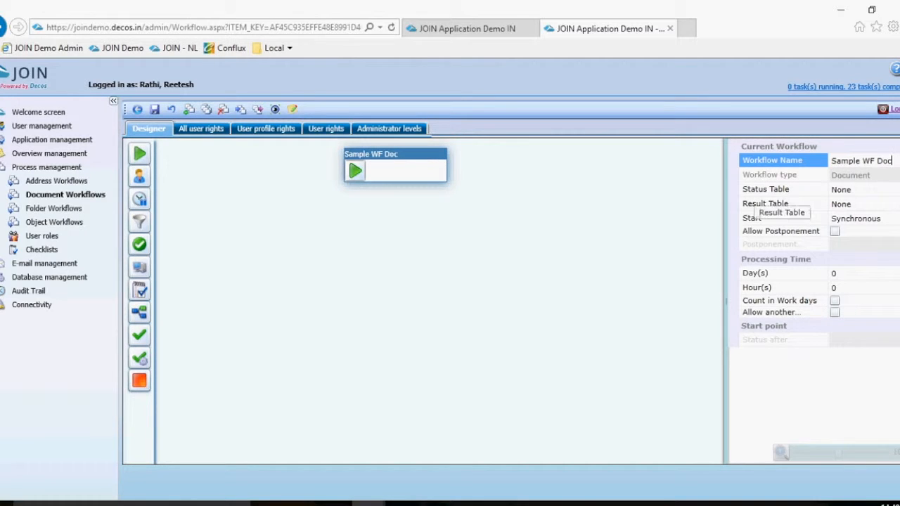
- Widen the workflow's property area and choose Demo Status Status as its status table
left_click_drag(726, 303, 617, 302)
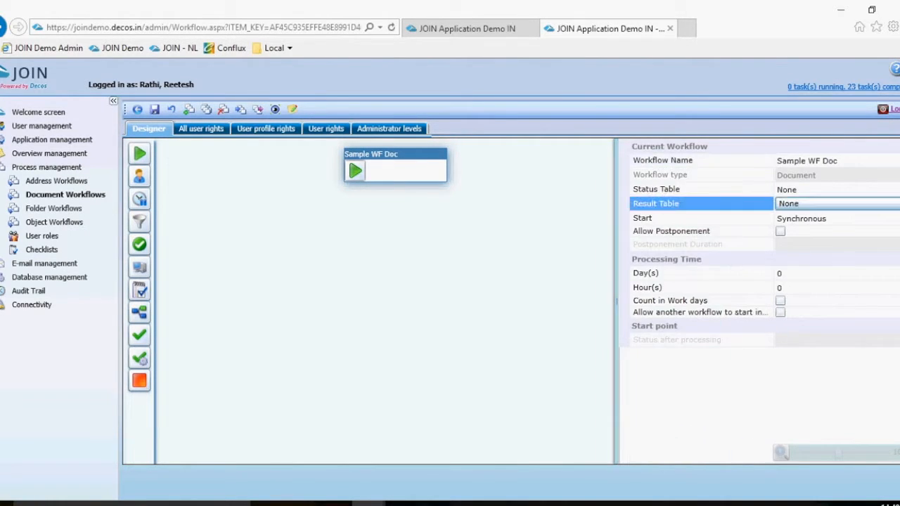
left_click(876, 190)
scroll(794, 254, "down", 3)
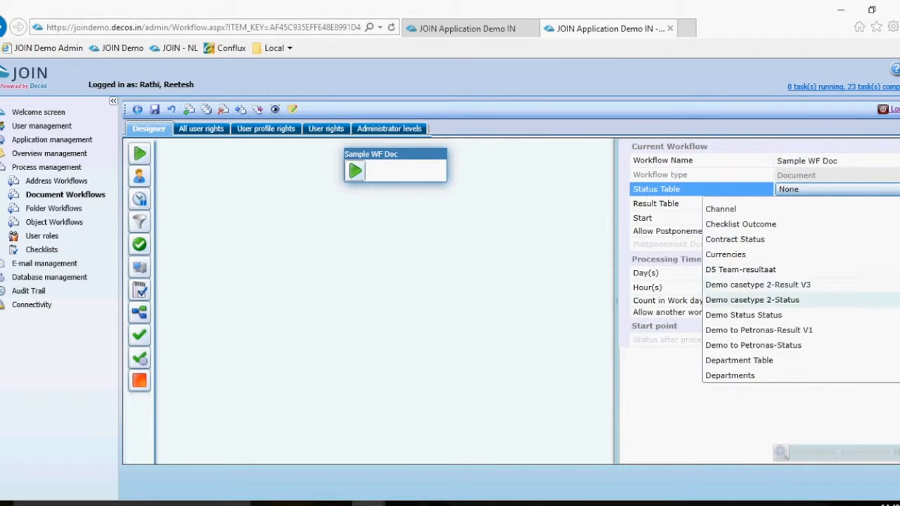
left_click(743, 315)
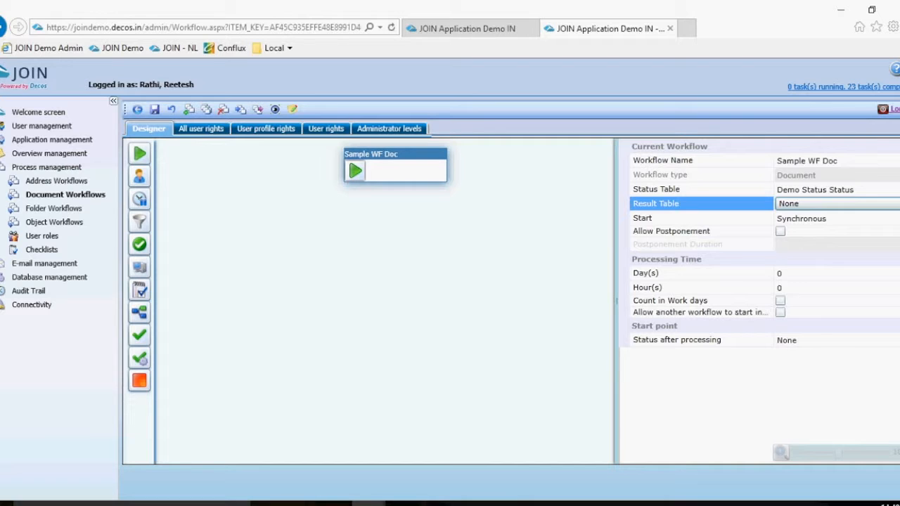
- Set the workflow's processing time to 1 day and the start point's status after processing to s1
left_click(835, 273)
type("1")
key("Tab")
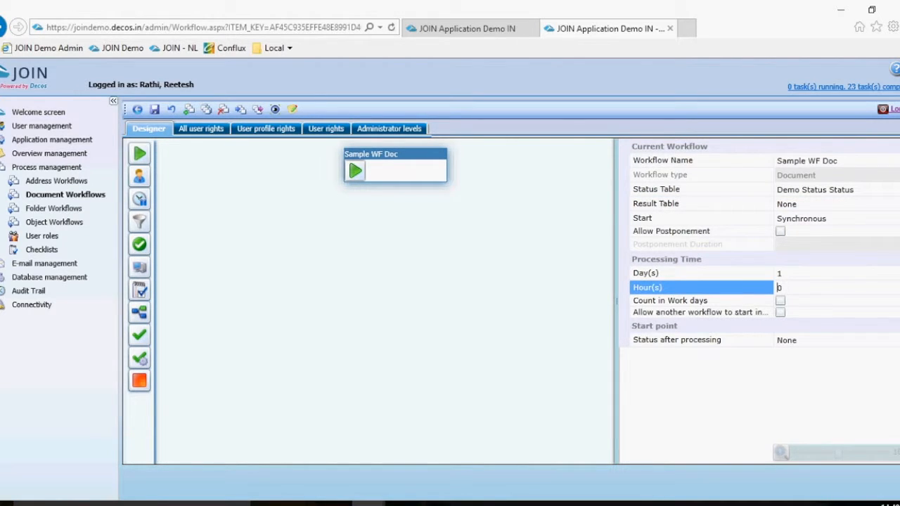
left_click(836, 341)
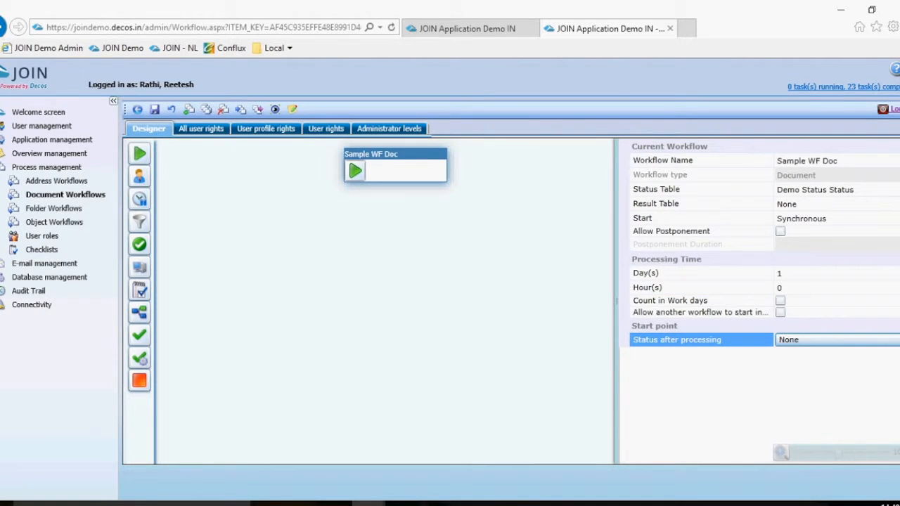
left_click(830, 340)
left_click(830, 370)
left_click(395, 165)
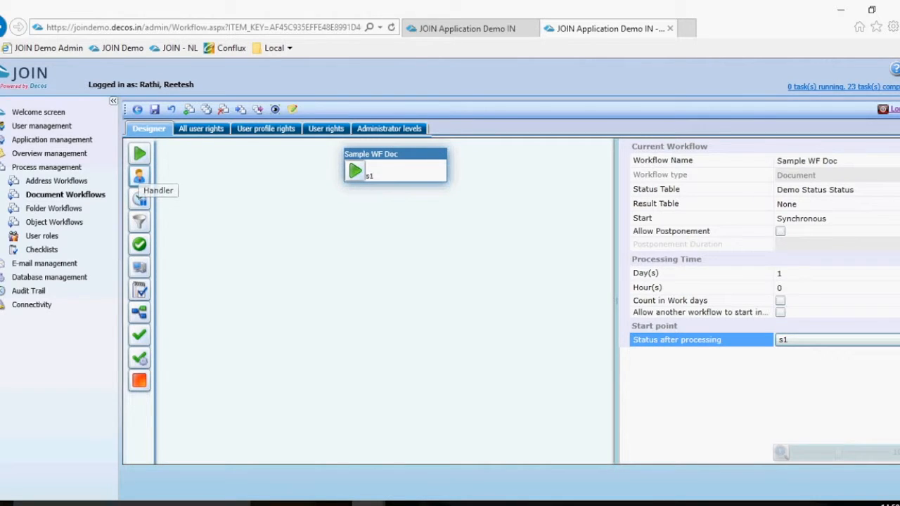
- Add a handler block linked from the start block and position it directly beneath
left_click_drag(139, 175, 357, 216)
left_click(397, 162)
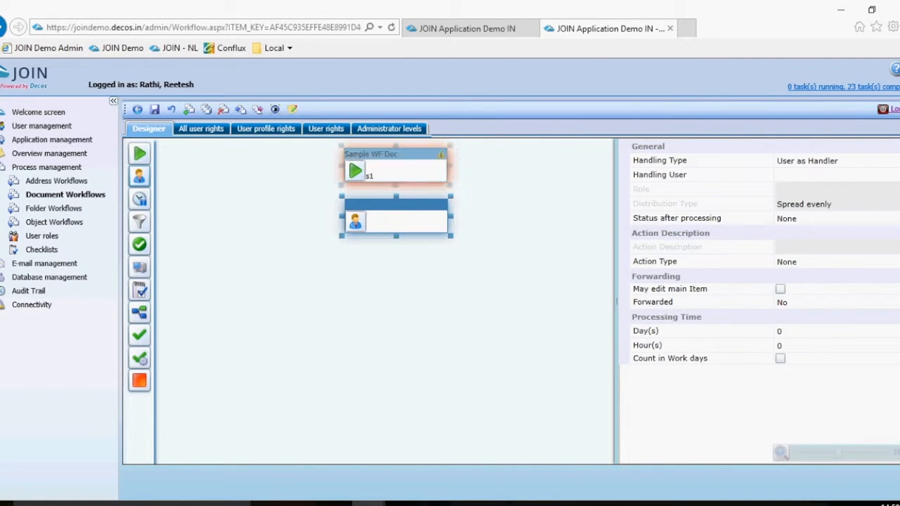
left_click(397, 217)
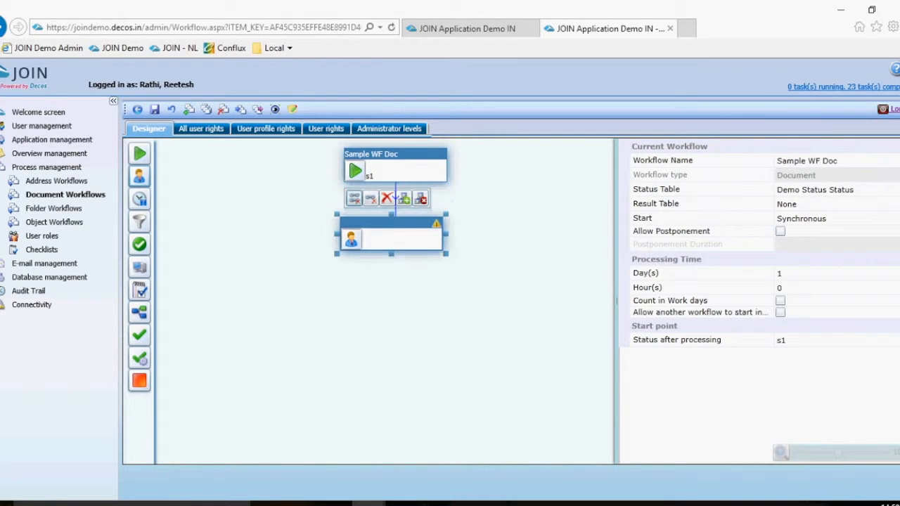
left_click(835, 175)
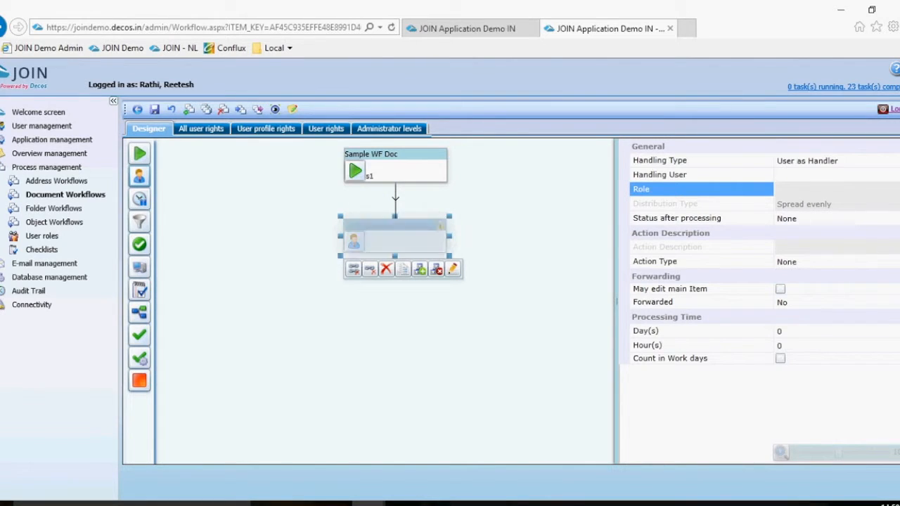
left_click(718, 161)
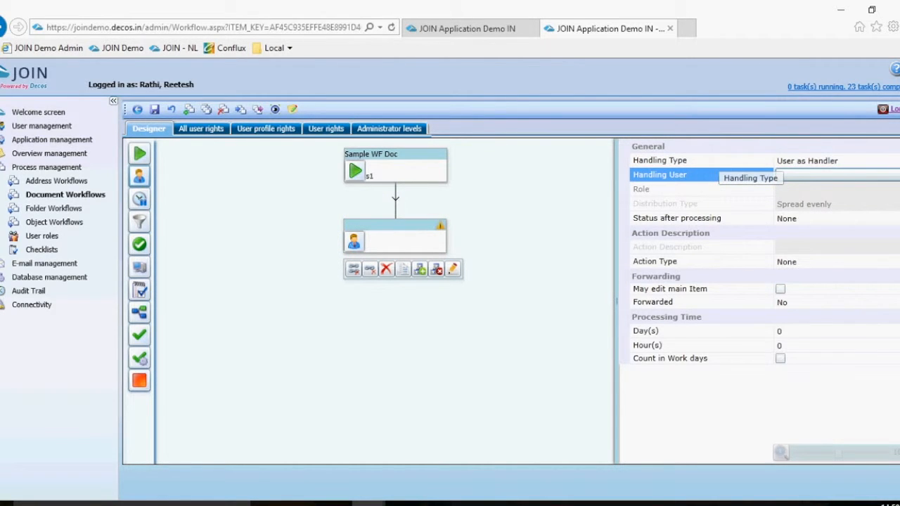
left_click_drag(404, 237, 405, 227)
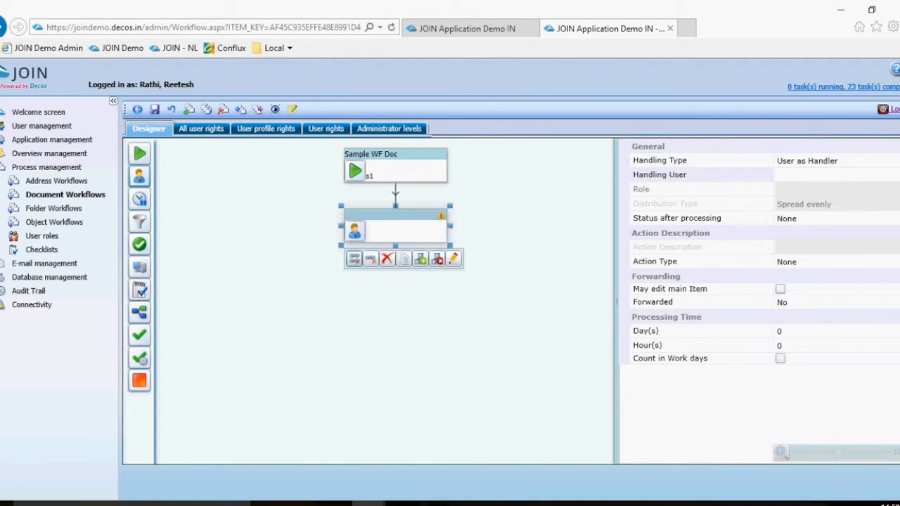
- Try User Role as Handler as the handler's handling type and look through the available roles
left_click(837, 175)
left_click(845, 161)
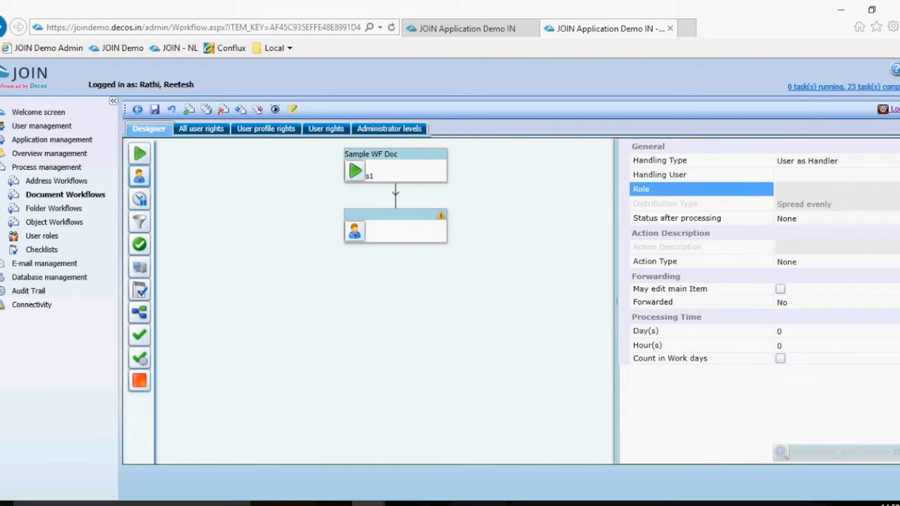
left_click(845, 160)
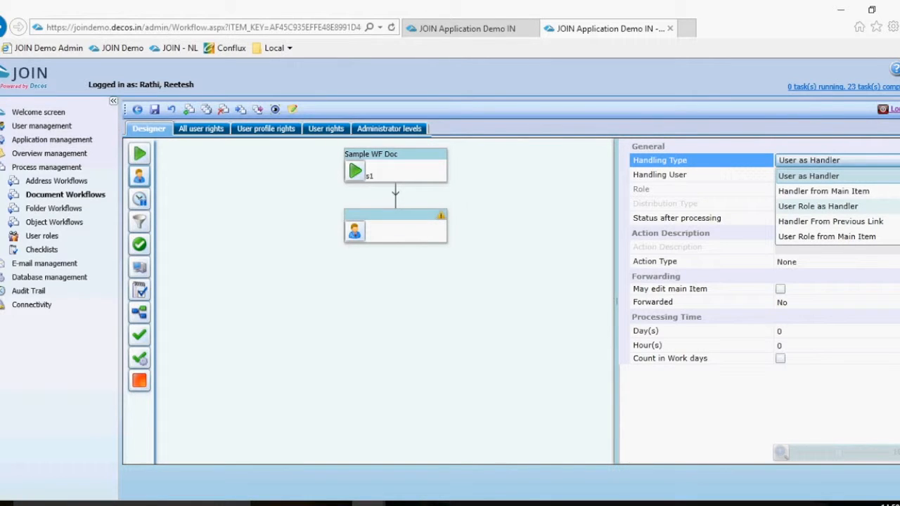
left_click(837, 207)
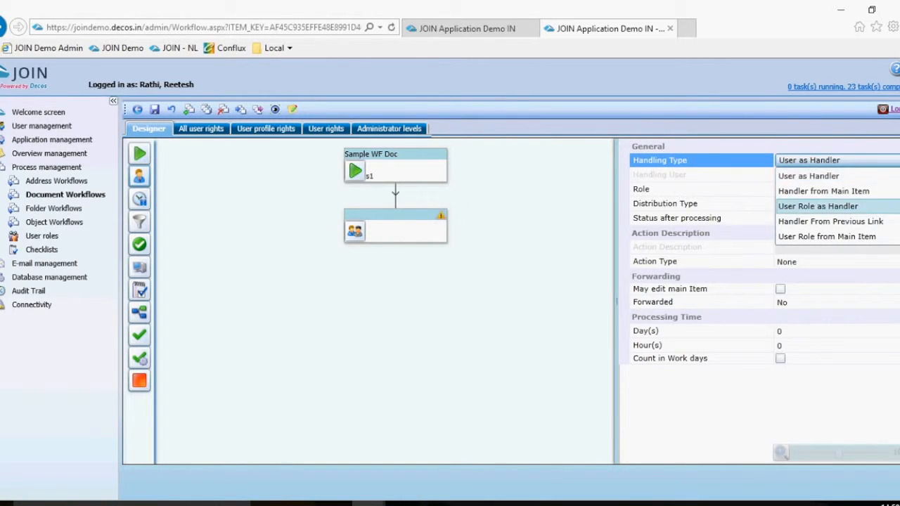
left_click(838, 189)
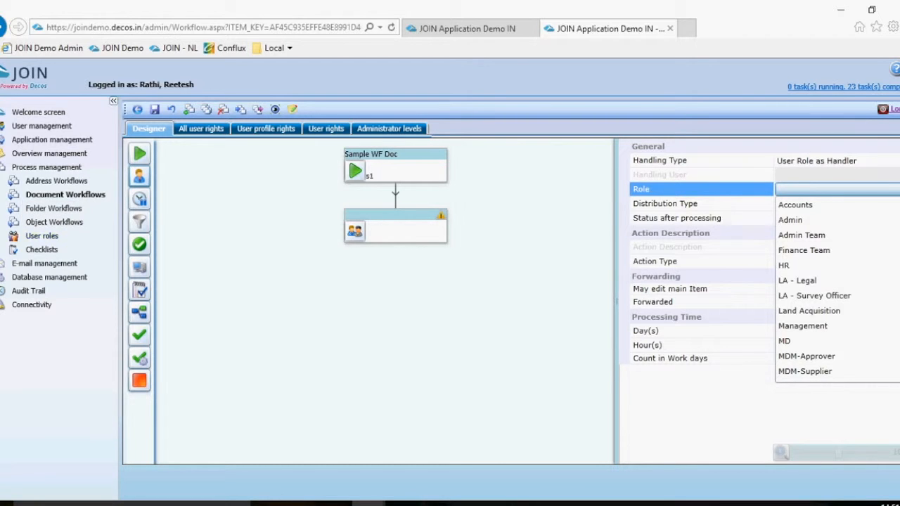
left_click(892, 160)
left_click(892, 160)
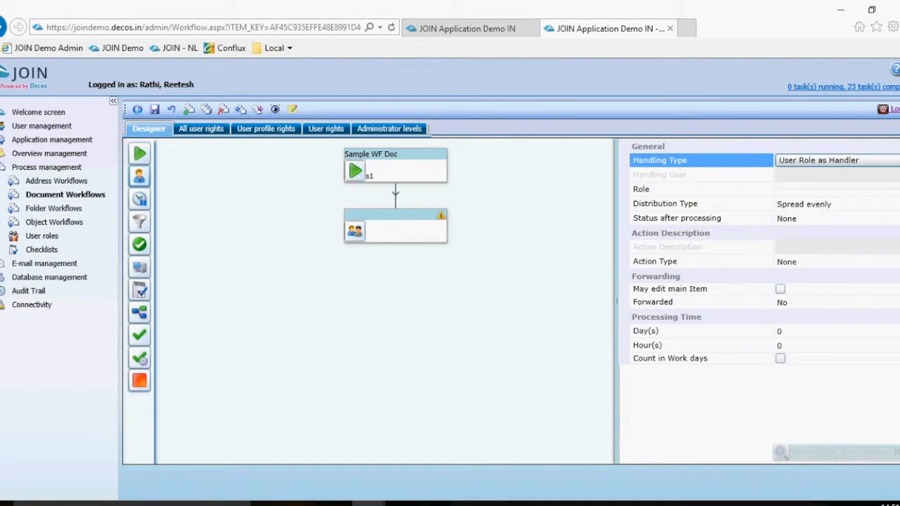
- Set the handling type to User as Handler and choose the person who is the handling user
left_click(891, 160)
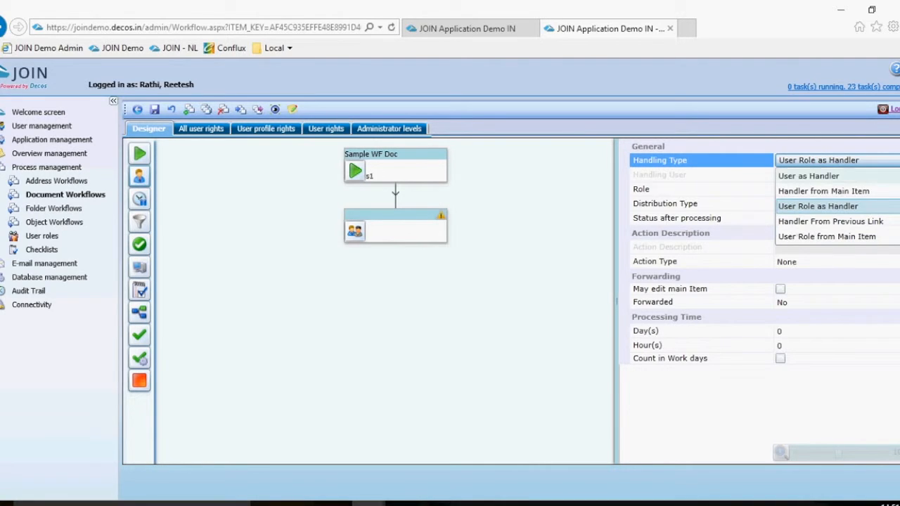
left_click(837, 176)
left_click(836, 175)
left_click(892, 175)
scroll(837, 263, "down", 7)
left_click(837, 262)
left_click(702, 289)
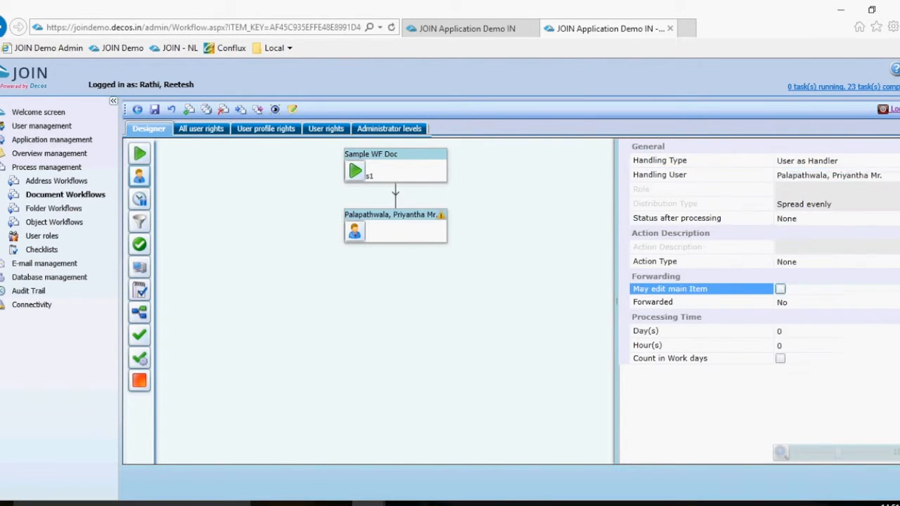
- Set the handler's status after processing to s2
left_click(702, 302)
left_click(701, 331)
left_click(701, 289)
left_click(701, 218)
left_click(892, 218)
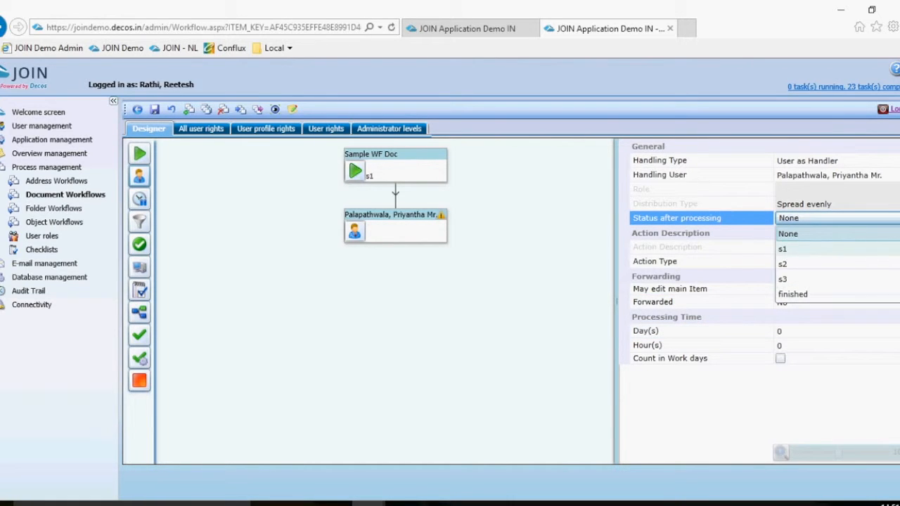
left_click(836, 264)
left_click(404, 229)
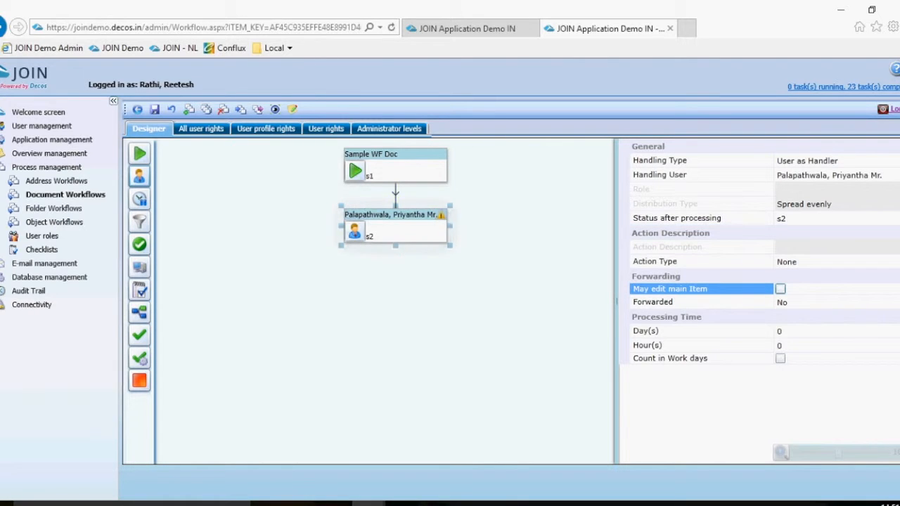
- Set the handler's action type to Handle this document activity and its processing time to 2 days
left_click(809, 219)
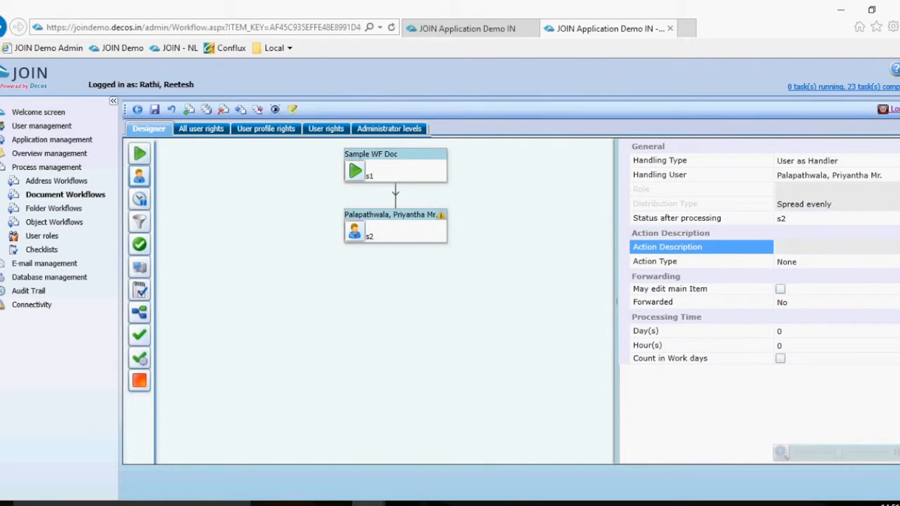
left_click(837, 262)
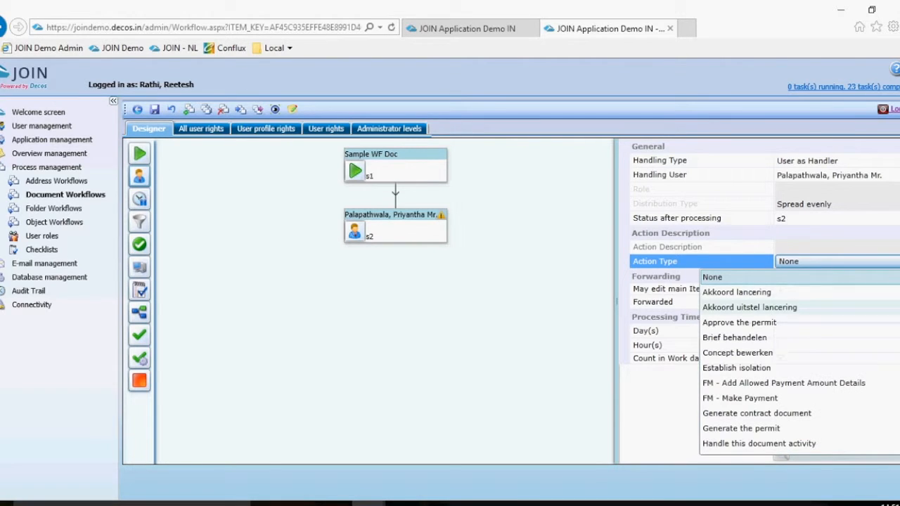
scroll(802, 343, "down", 1)
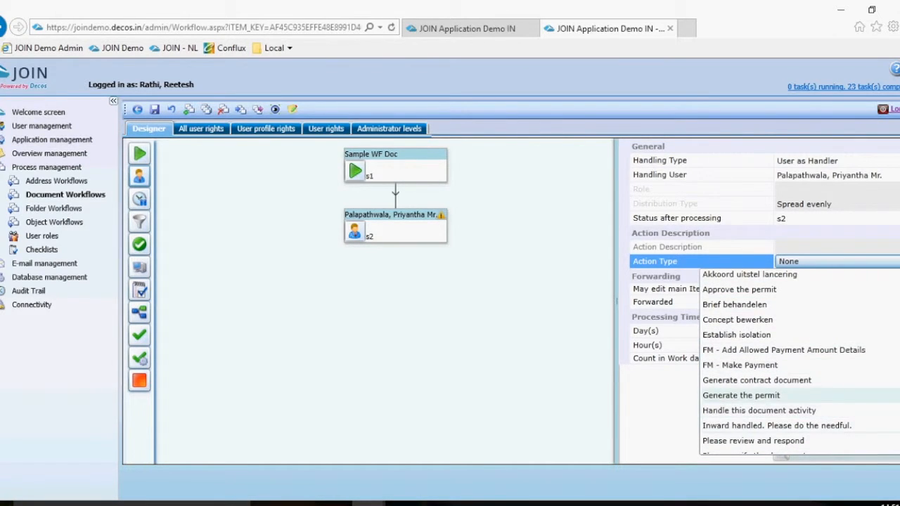
scroll(800, 362, "down", 1)
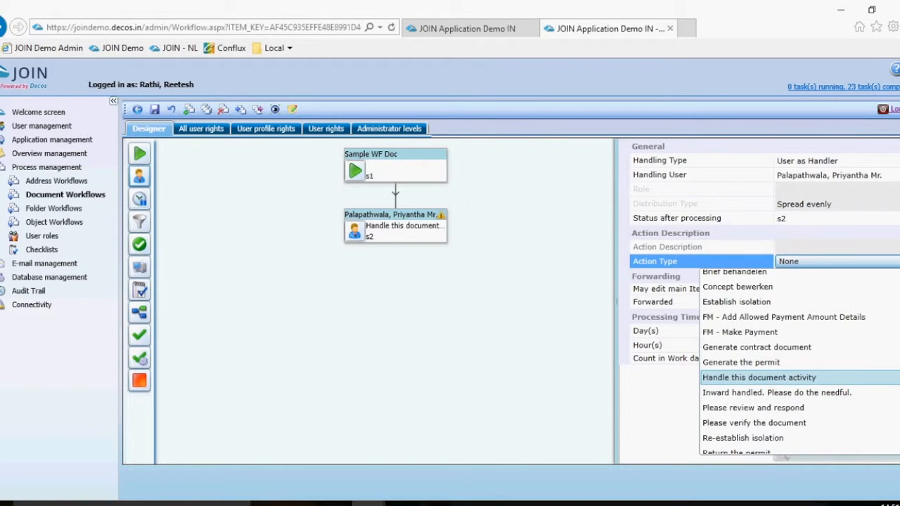
left_click(759, 378)
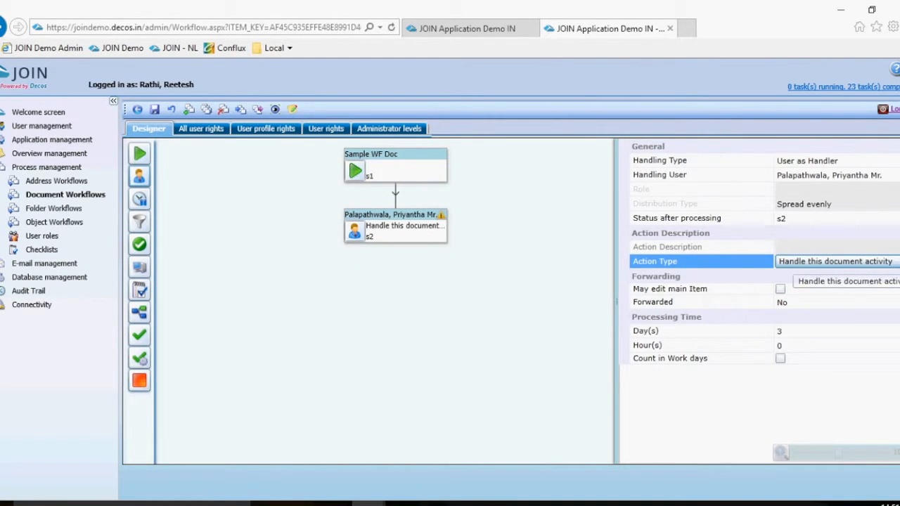
left_click(779, 330)
type("2")
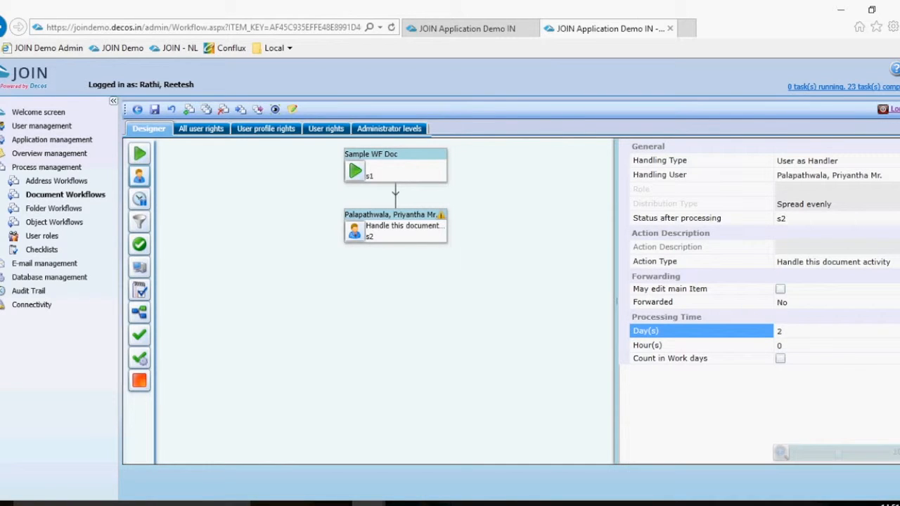
- Add a checklist link connected after the handler link and open its properties
left_click(393, 225)
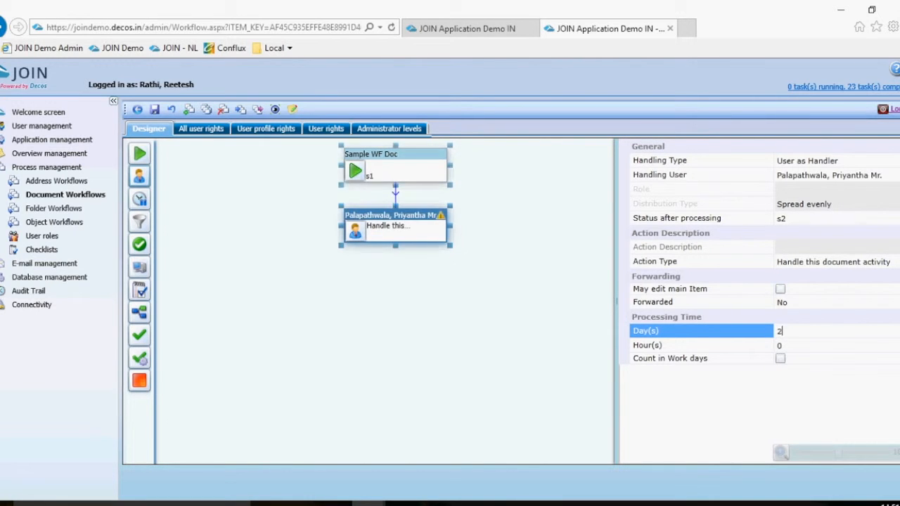
mouse_move(396, 227)
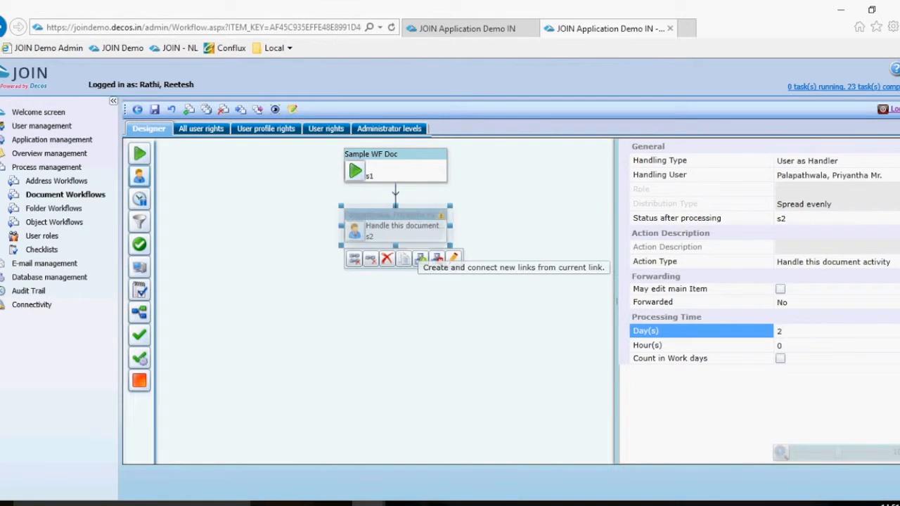
left_click(420, 260)
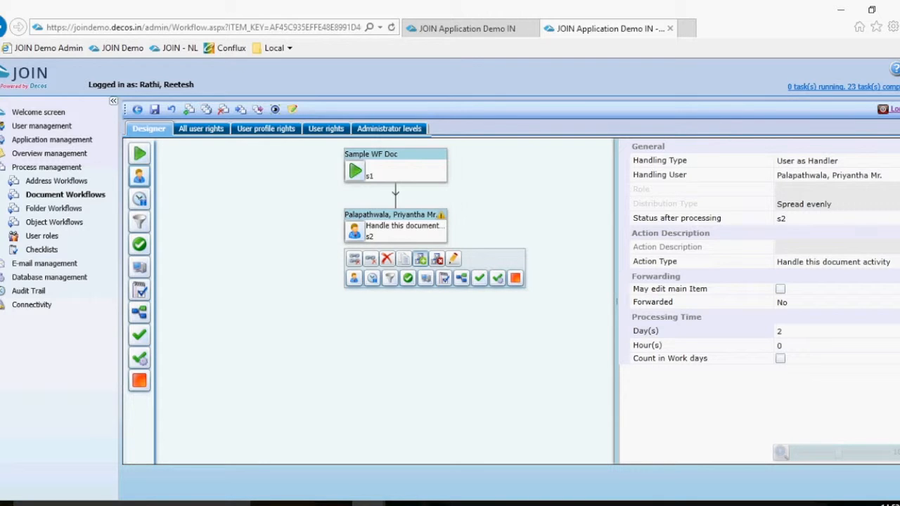
left_click(443, 278)
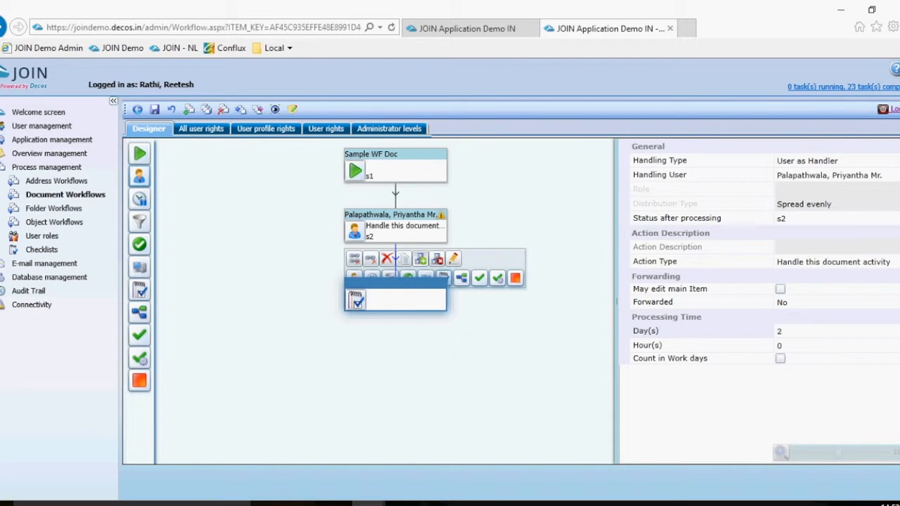
left_click(380, 299)
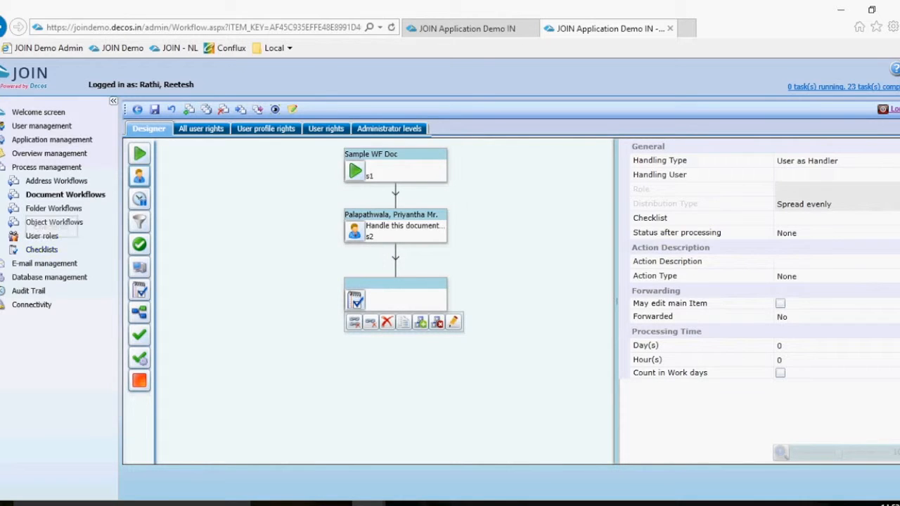
- Keep the checklist link's handling type as User as Handler and choose the same handling user as in the preceding handler link
left_click(808, 233)
left_click(836, 175)
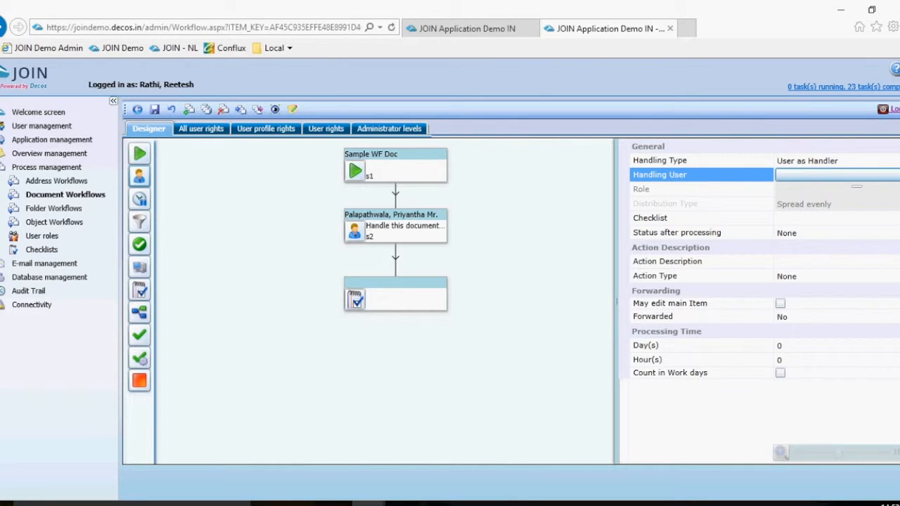
left_click(837, 160)
left_click(837, 160)
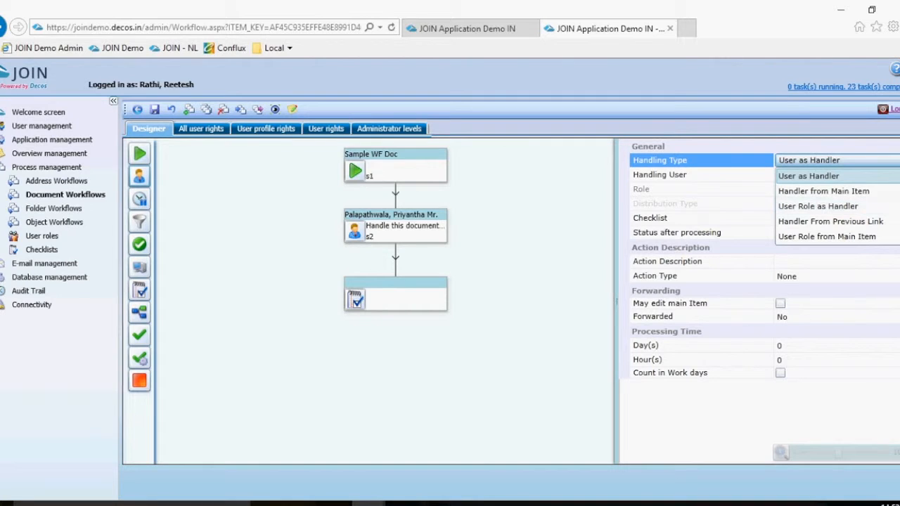
left_click(836, 176)
left_click(836, 174)
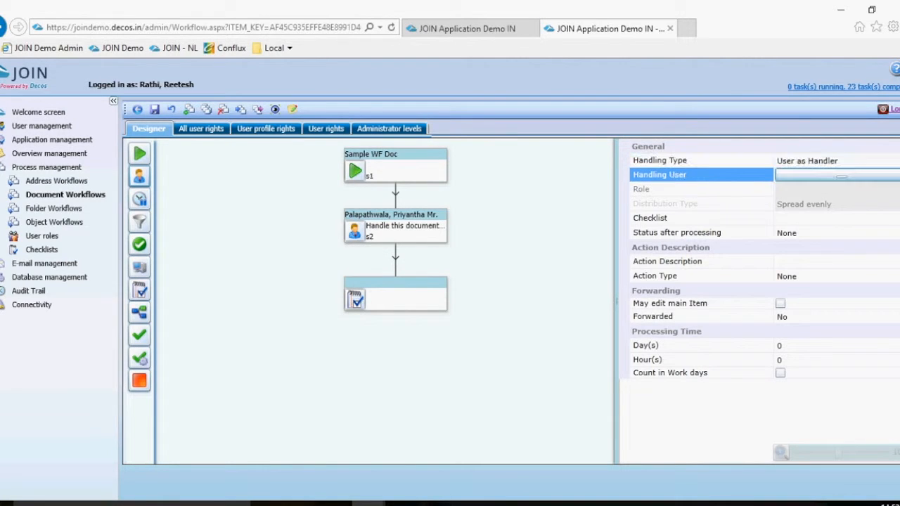
left_click(836, 175)
scroll(837, 310, "down", 5)
left_click(837, 295)
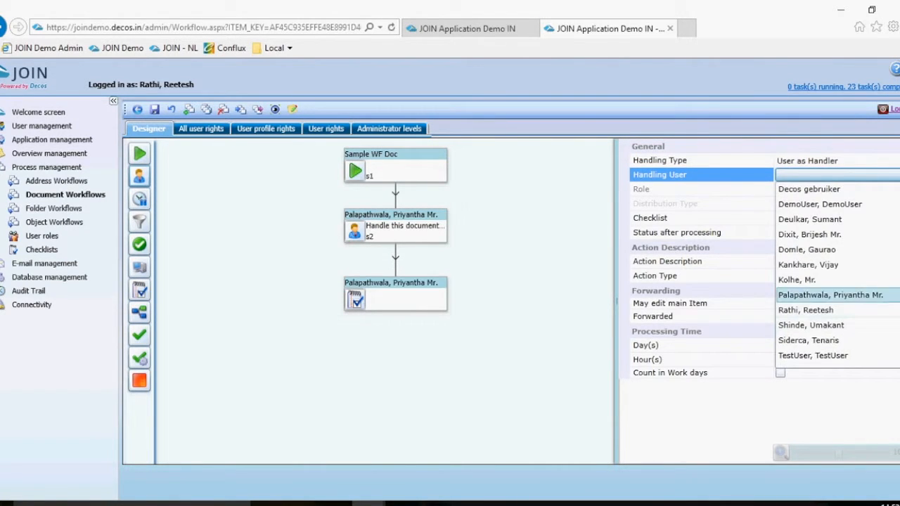
- Assign Doc Checklist as the checklist of the checklist link
left_click(837, 276)
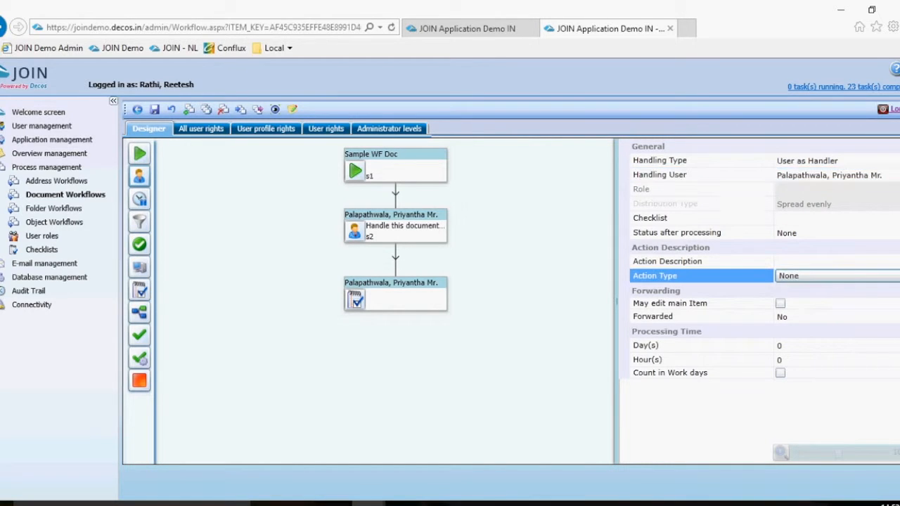
left_click(837, 233)
left_click(837, 261)
left_click(837, 218)
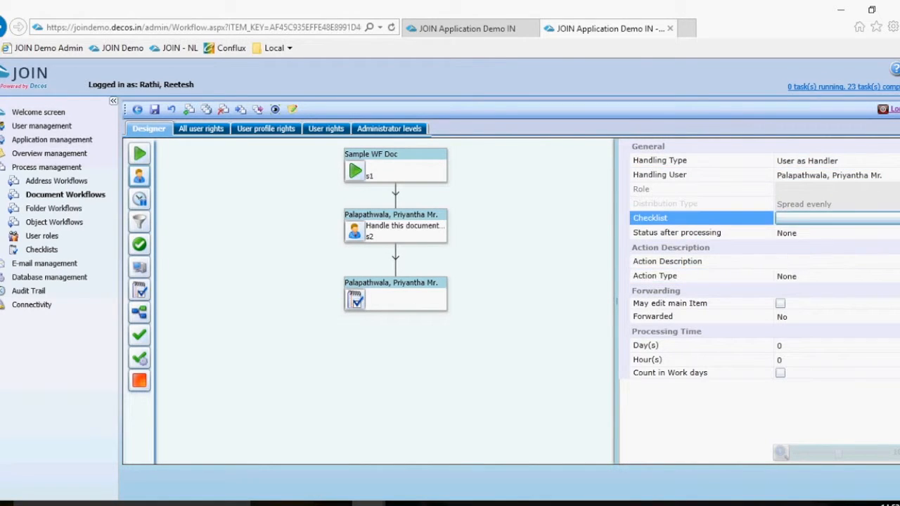
left_click(837, 218)
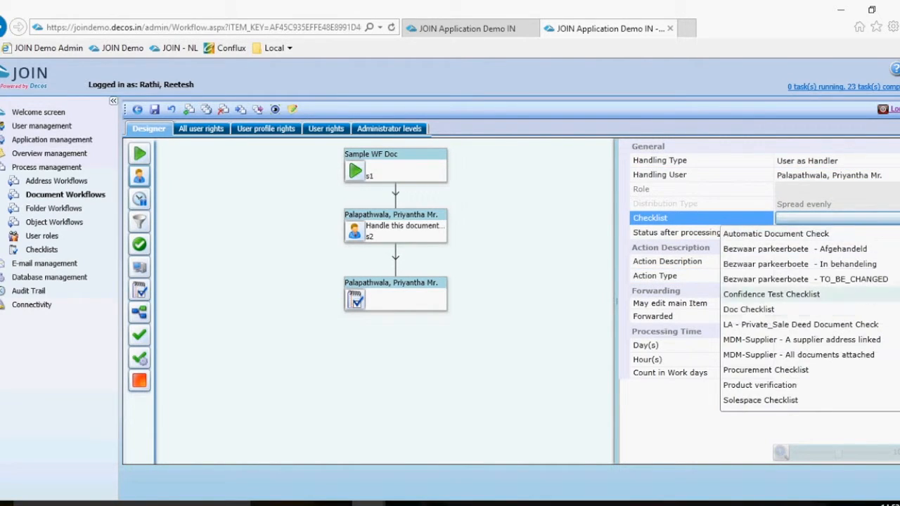
left_click(808, 309)
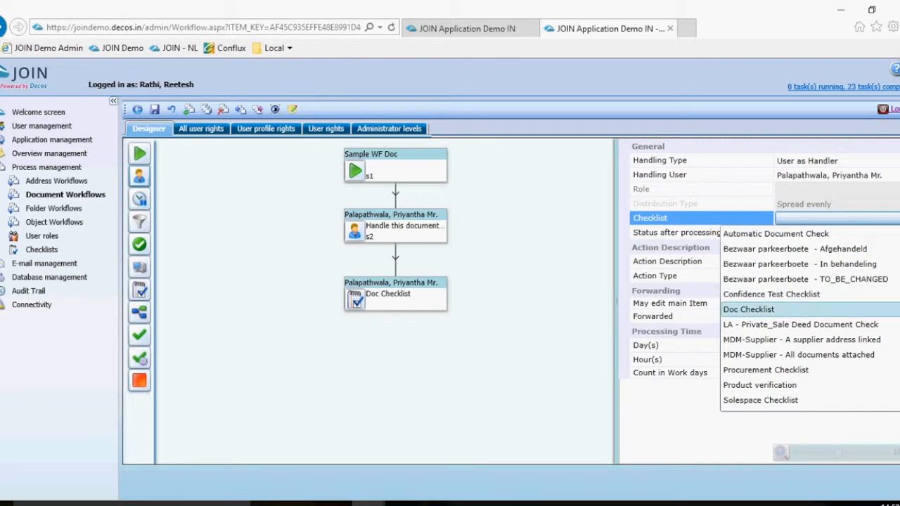
- Set the checklist link's status after processing to s3
left_click(836, 276)
left_click(836, 233)
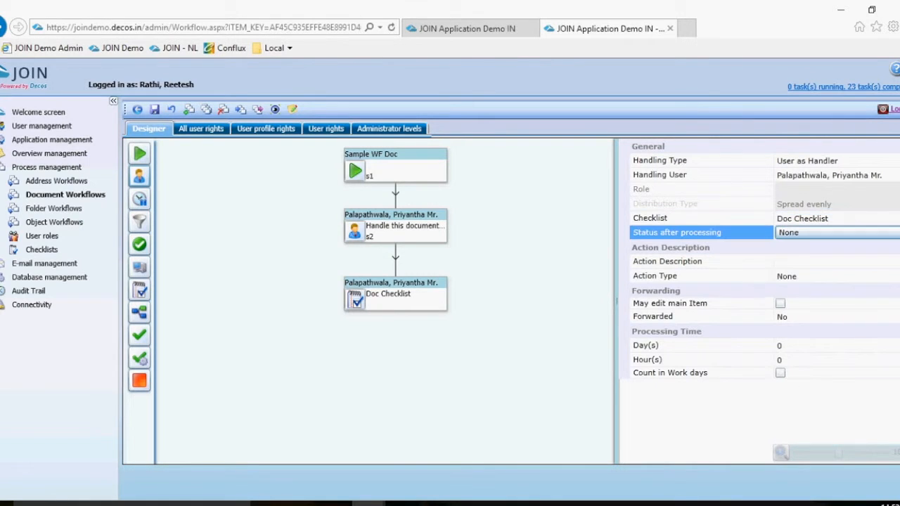
left_click(837, 233)
left_click(836, 294)
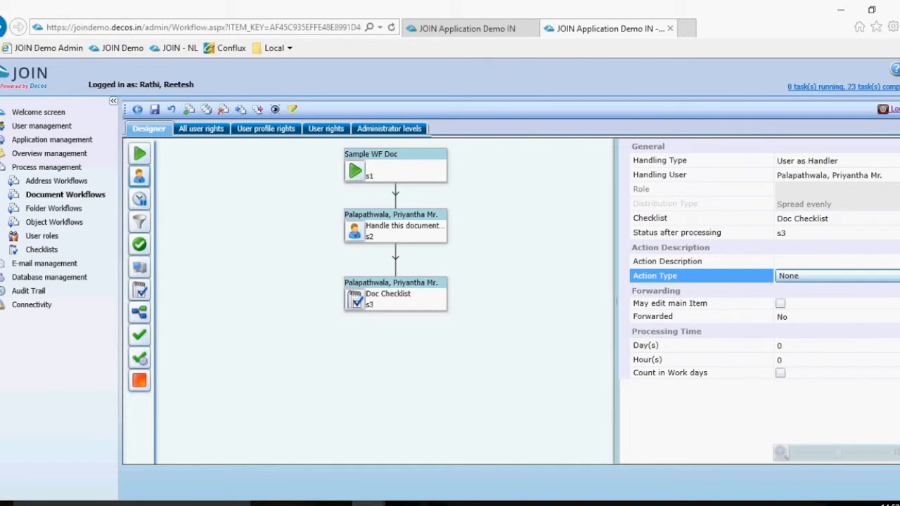
- Enter "Complete the checklist" as the checklist link's action description and set its processing time to 1 day
left_click(809, 276)
left_click(808, 261)
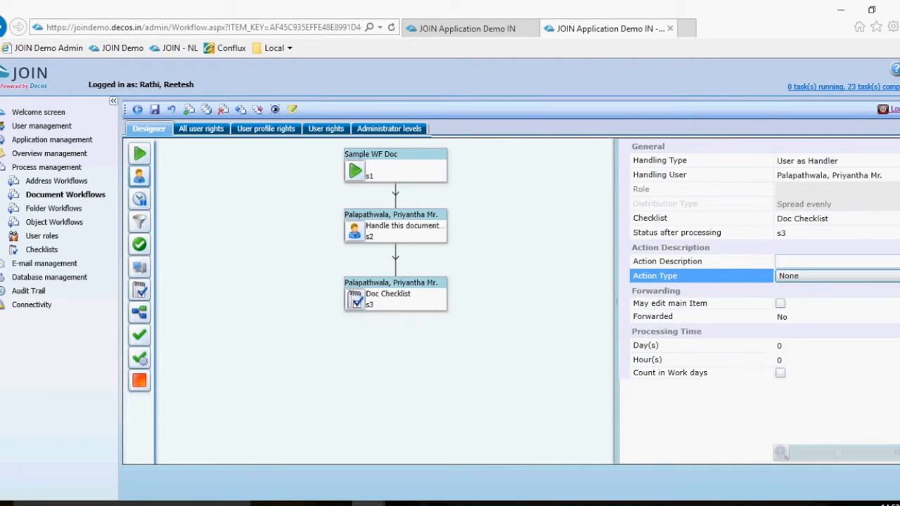
left_click(808, 261)
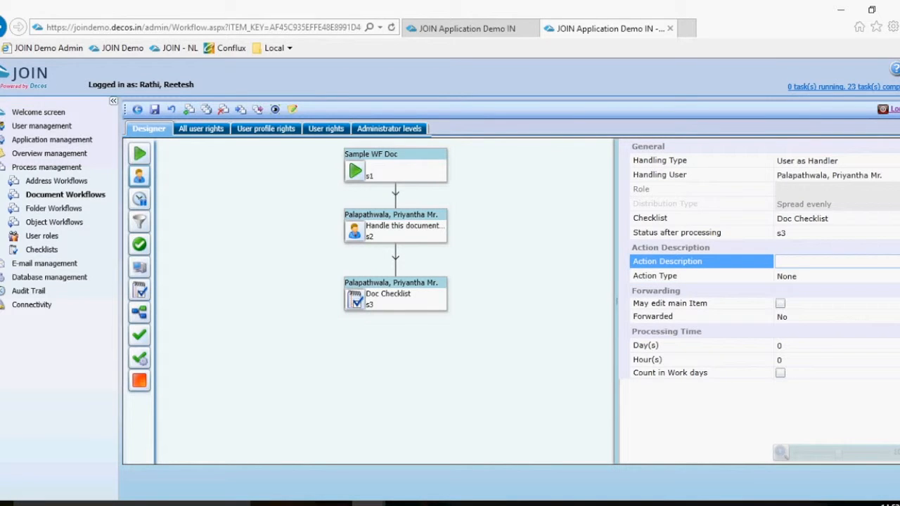
type("Complete h")
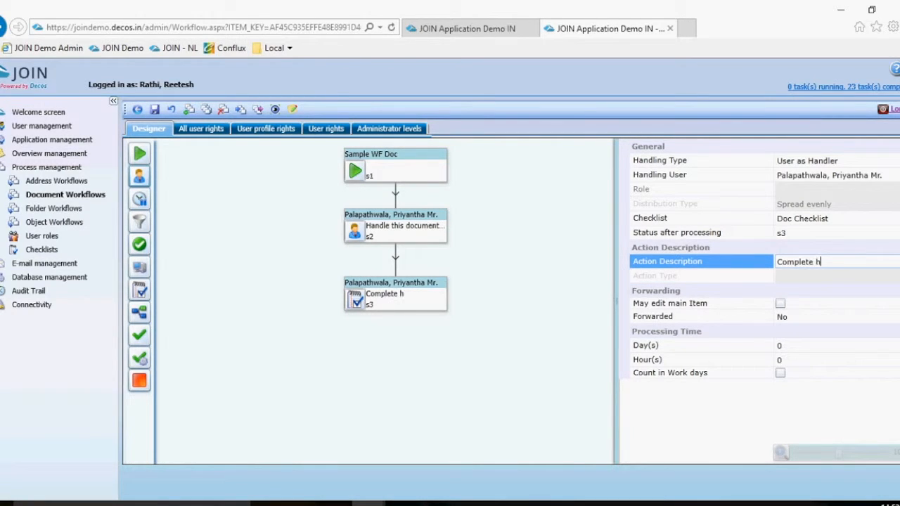
key("BackSpace")
type("the checklist")
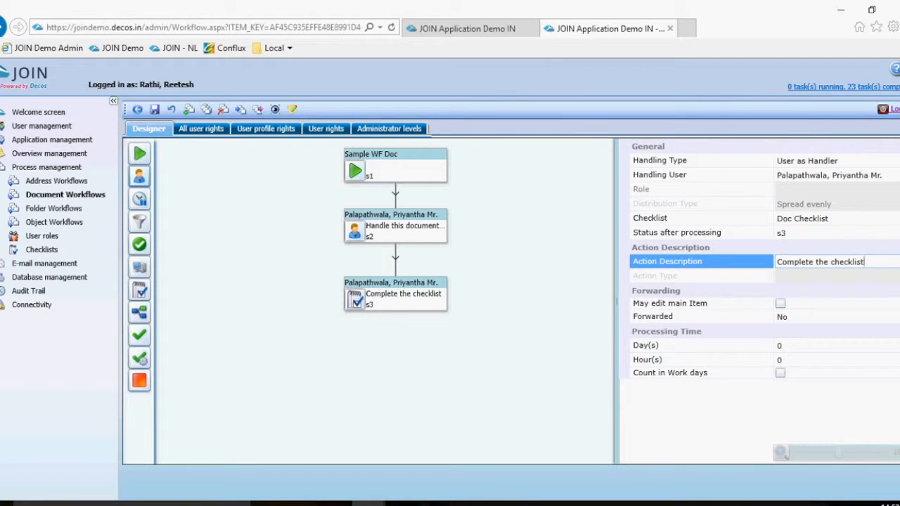
left_click(738, 345)
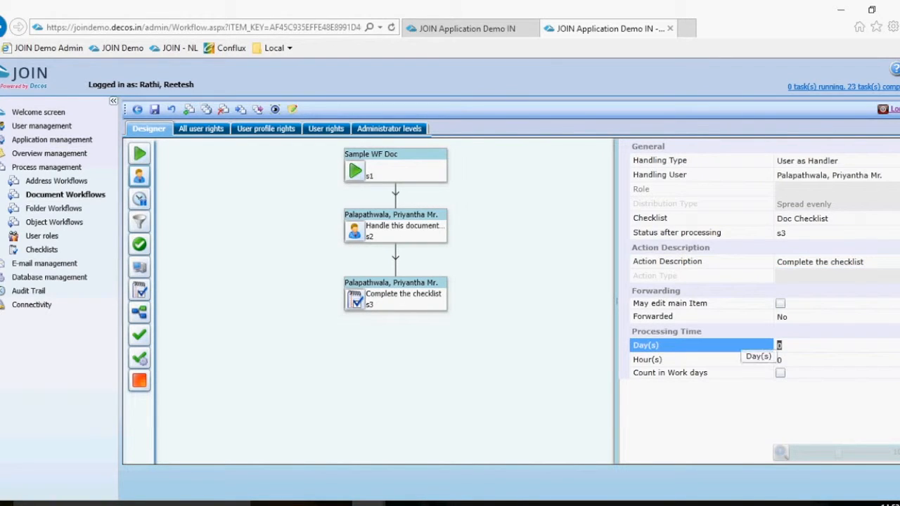
type("1")
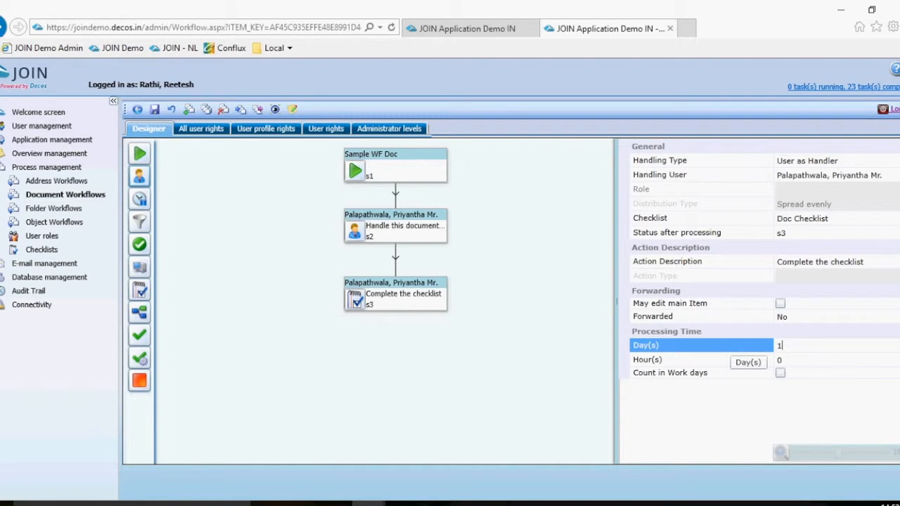
- Add Computer Action links after the checklist link and check the outcome conditions of the first two branches
left_click(405, 300)
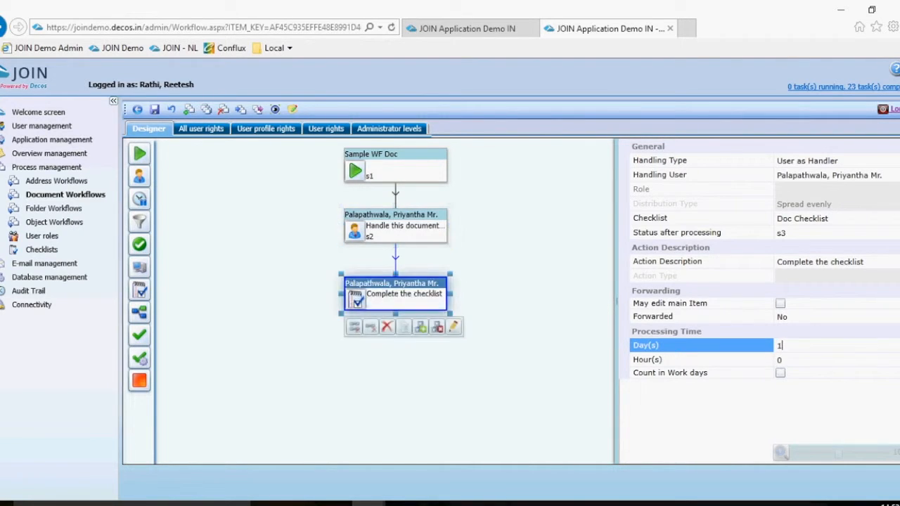
left_click(421, 327)
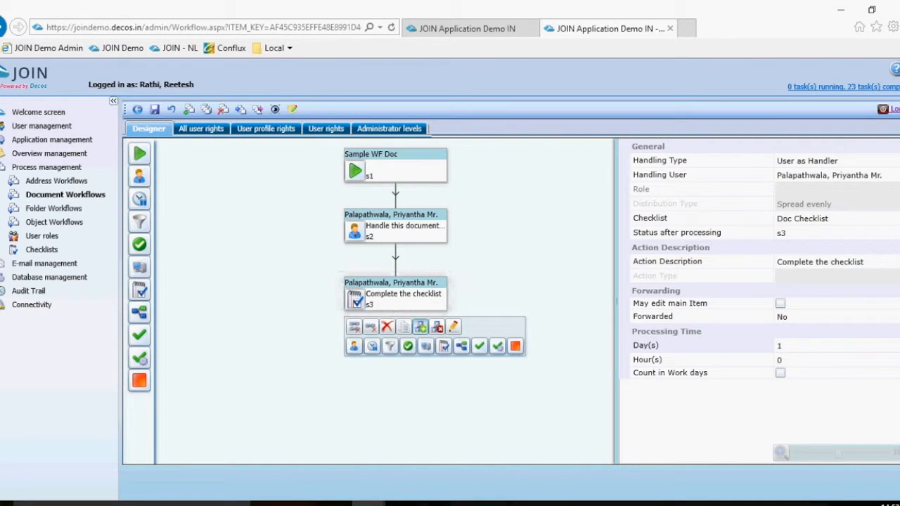
left_click(425, 346)
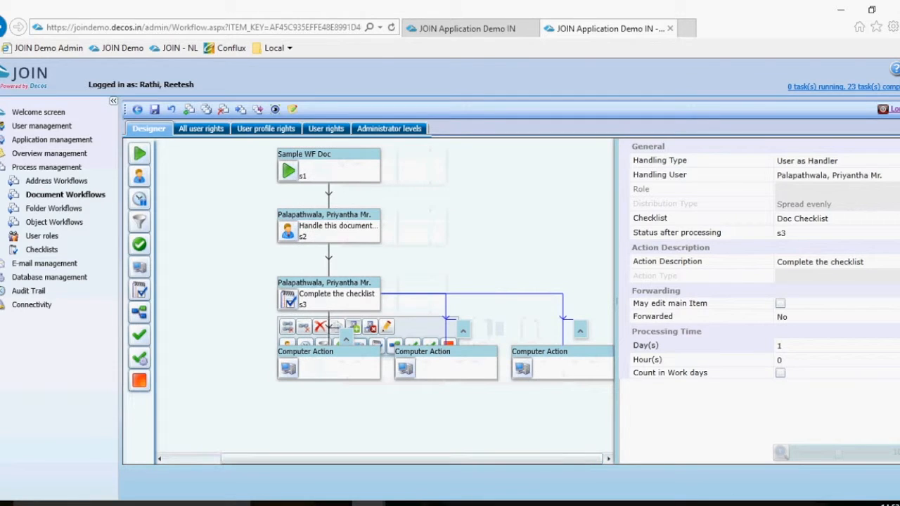
left_click(328, 364)
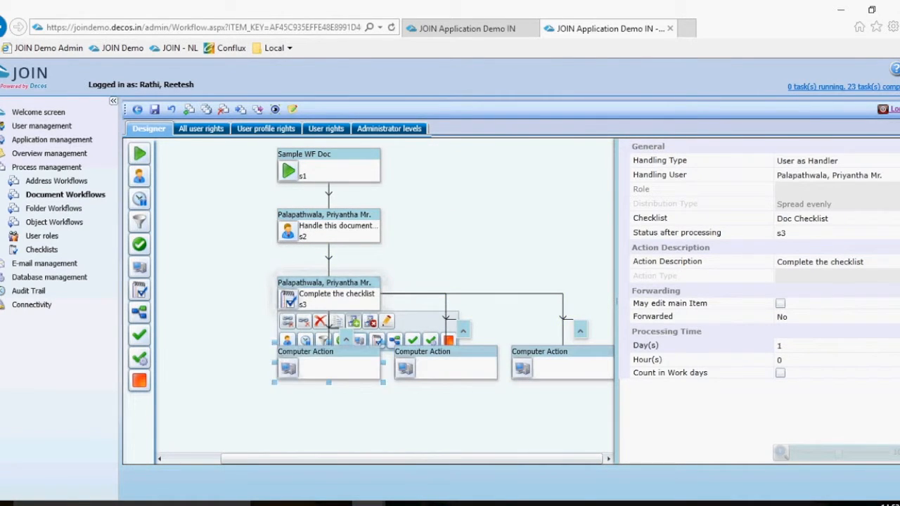
left_click(346, 340)
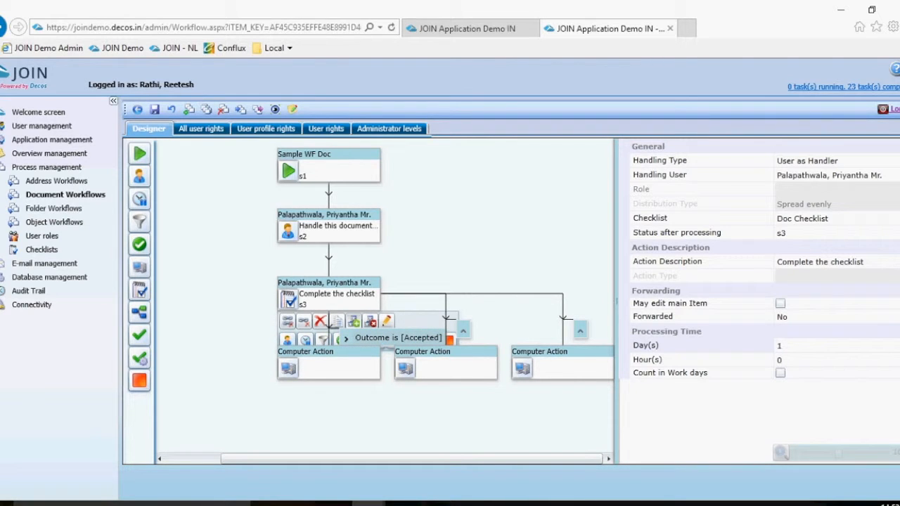
mouse_move(463, 330)
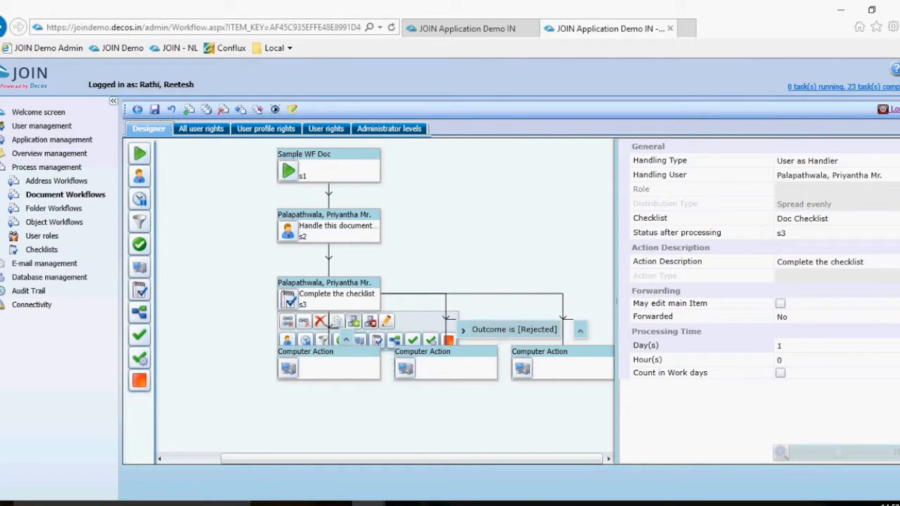
- Delete the Rejected and third-outcome Computer Action links, keeping the Accepted one placed under the checklist link
left_click(445, 367)
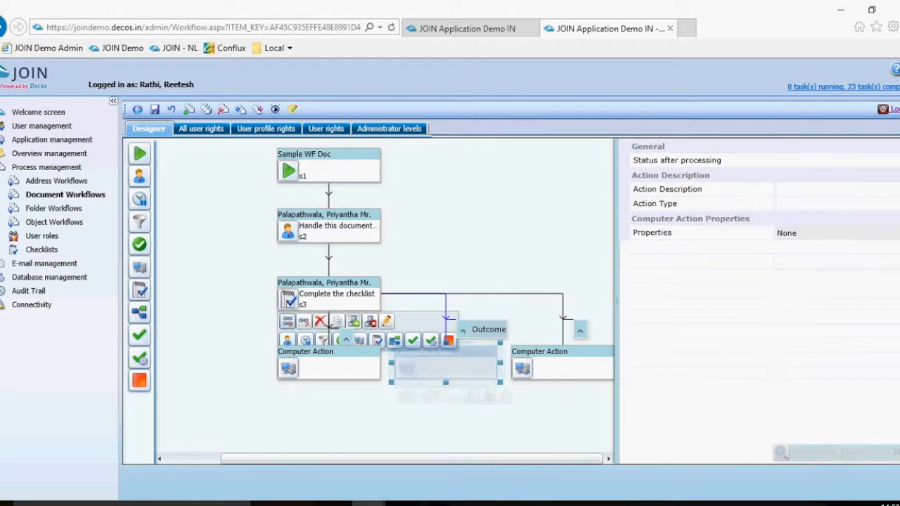
left_click(438, 396)
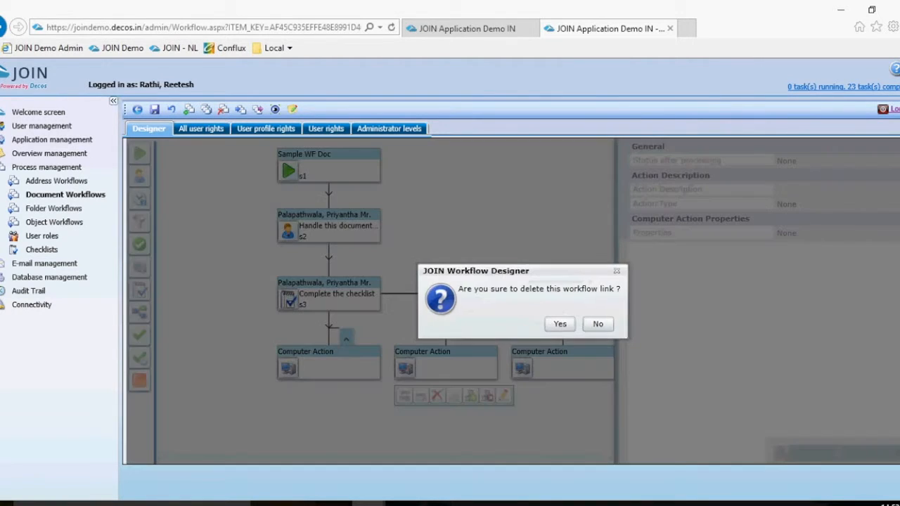
left_click(559, 324)
left_click_drag(560, 356, 480, 359)
left_click(525, 398)
left_click(560, 324)
mouse_move(396, 359)
left_mouse_down()
mouse_move(388, 351)
mouse_move(398, 351)
left_mouse_up()
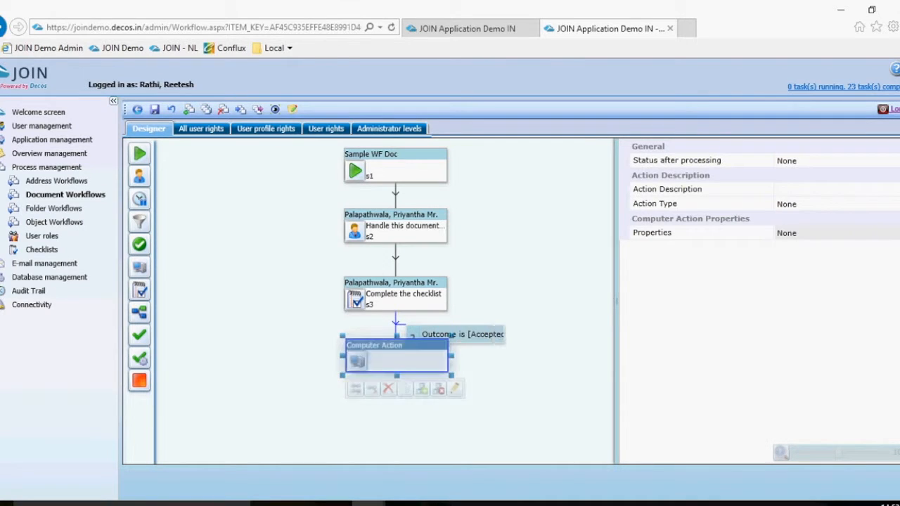
- Set the Computer Action's status after processing to finished and its action description to "Updating data"
left_click(835, 161)
left_click(836, 160)
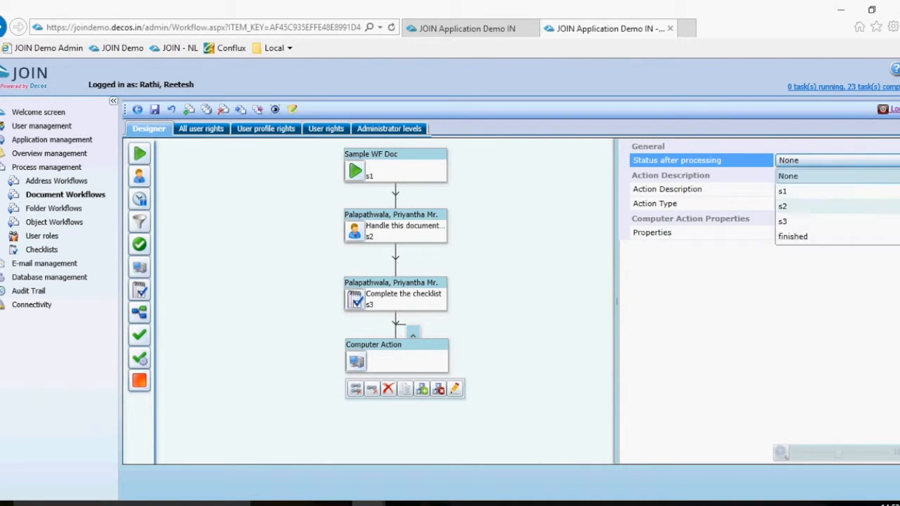
left_click(837, 236)
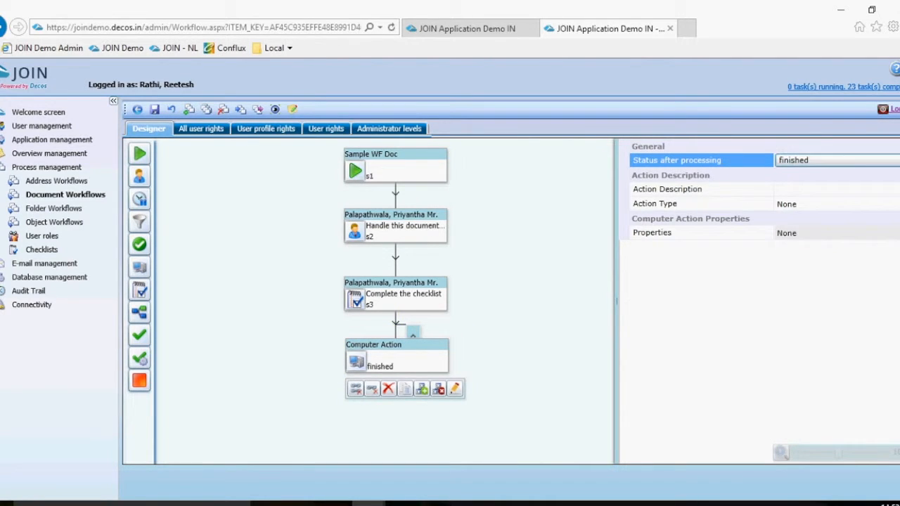
left_click(835, 189)
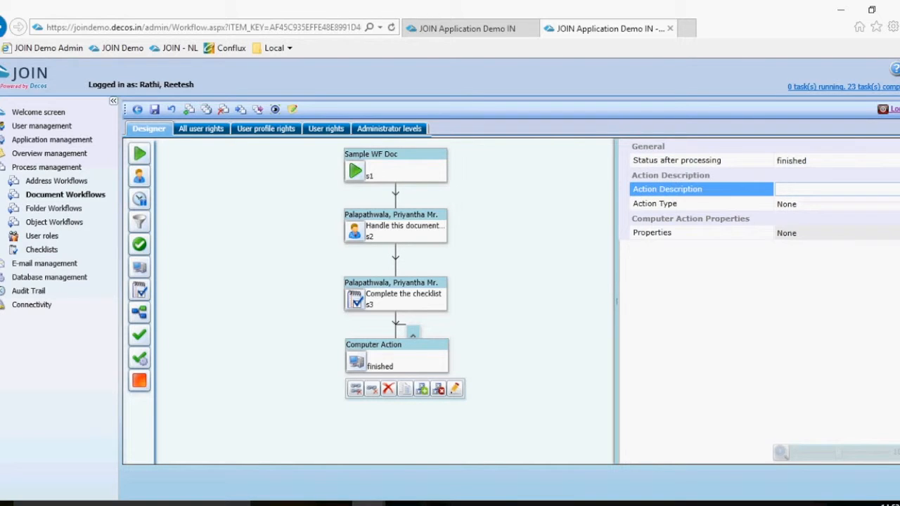
type("Upda")
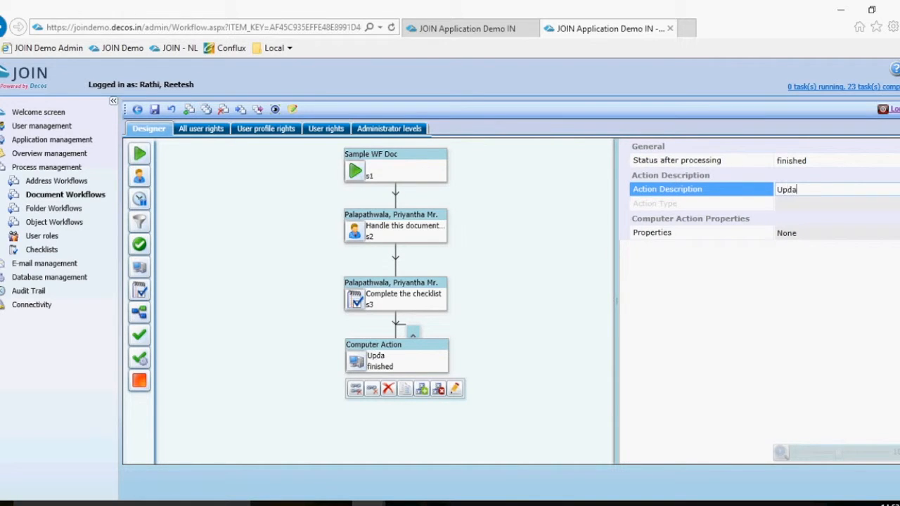
type("ting data")
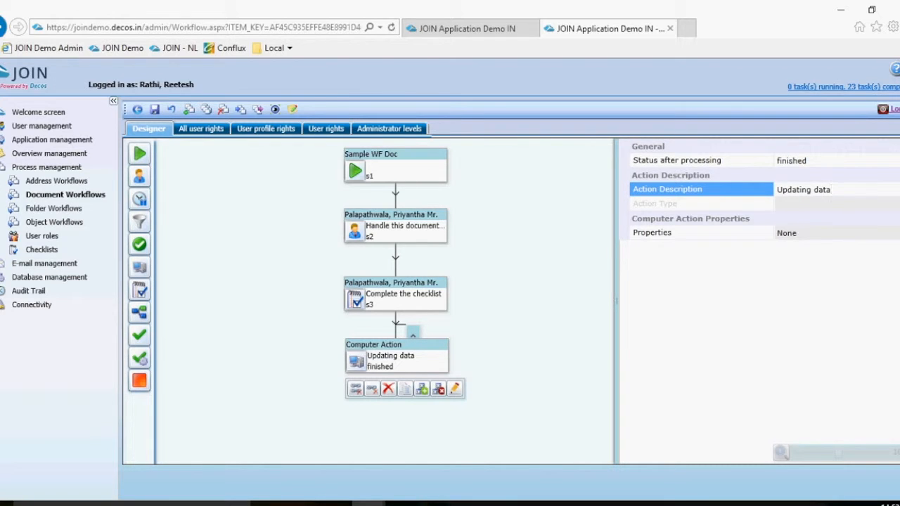
- Set the Computer Action's call method to Standard computer actions and its standard action to Change single field value
left_click(651, 233)
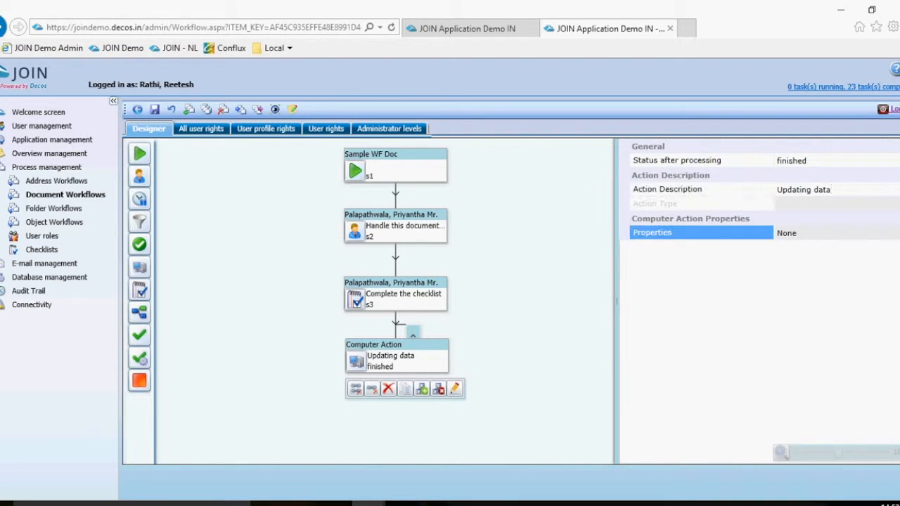
left_click(787, 233)
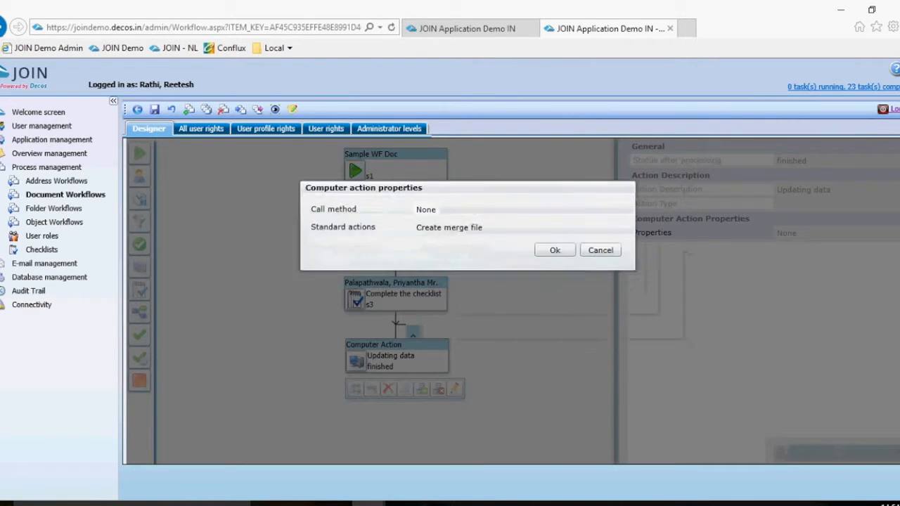
left_click(445, 187)
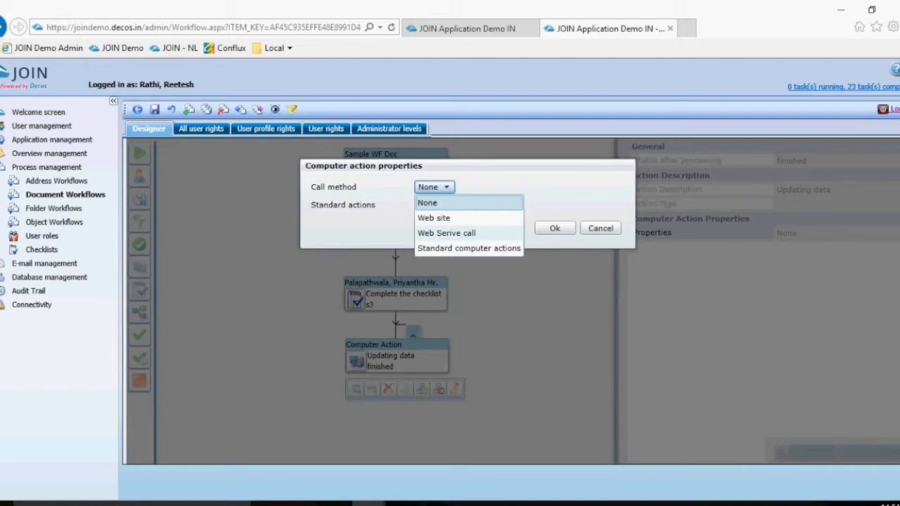
left_click(469, 249)
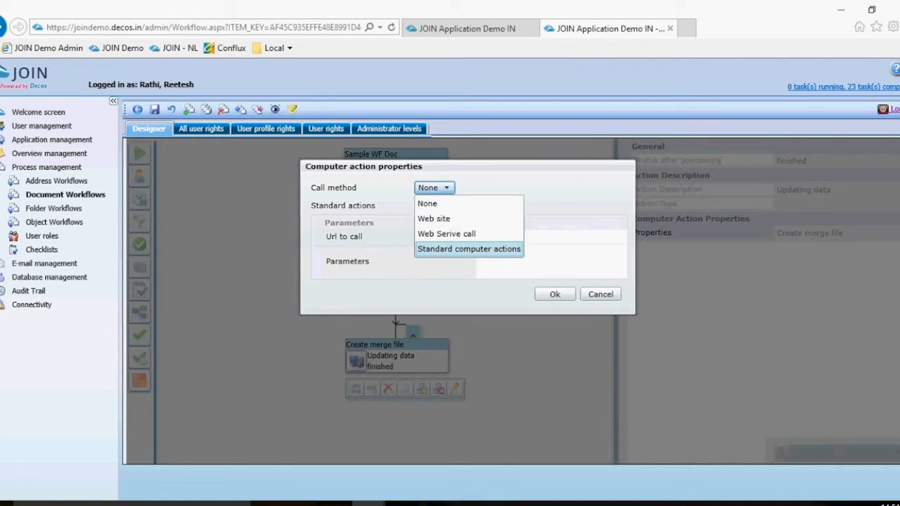
left_click(466, 206)
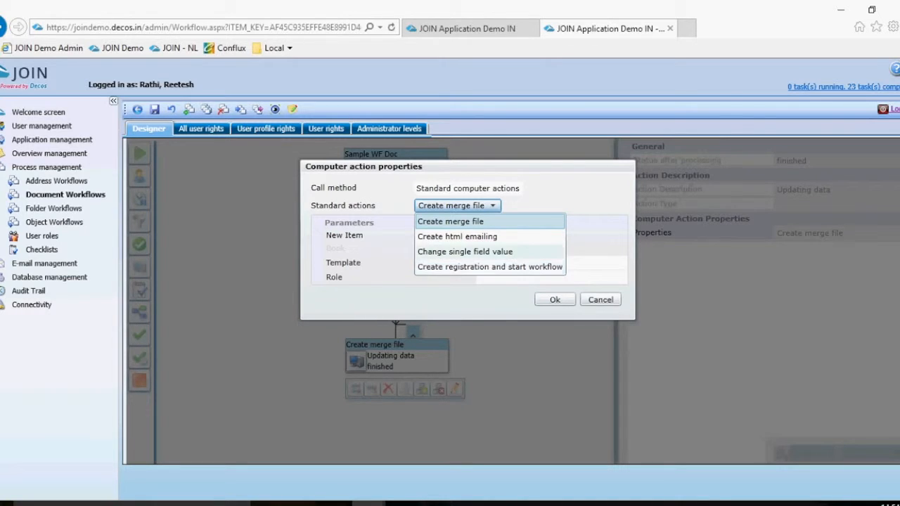
left_click(465, 252)
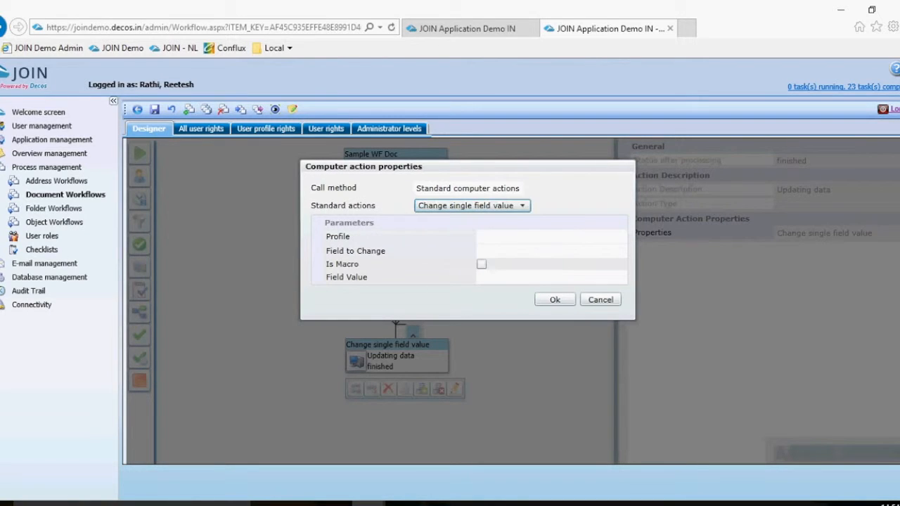
- Choose Default Document Profile as the profile for the single field change
left_click(554, 251)
left_click(554, 237)
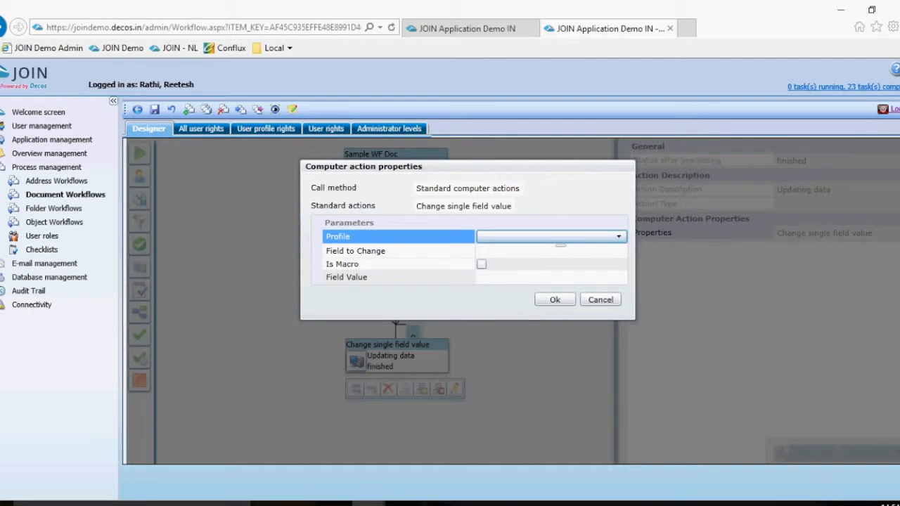
left_click(555, 237)
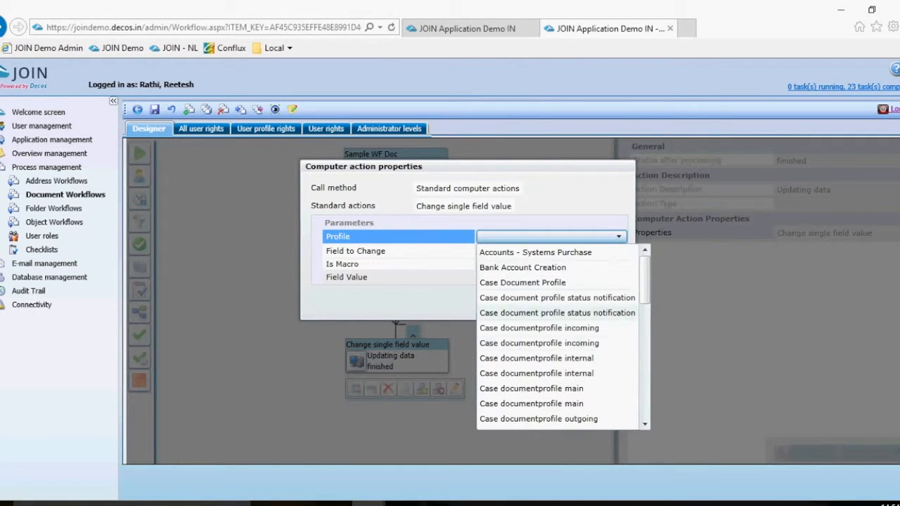
scroll(556, 365, "down", 5)
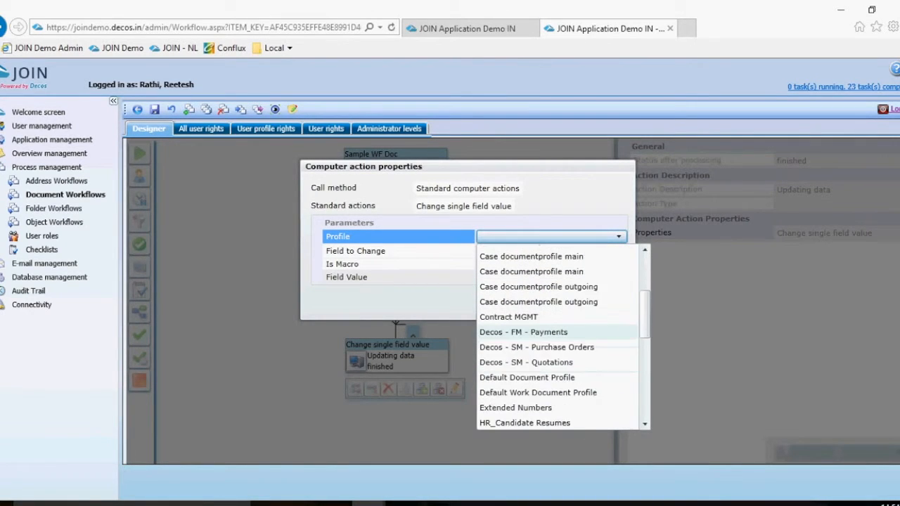
left_click(527, 344)
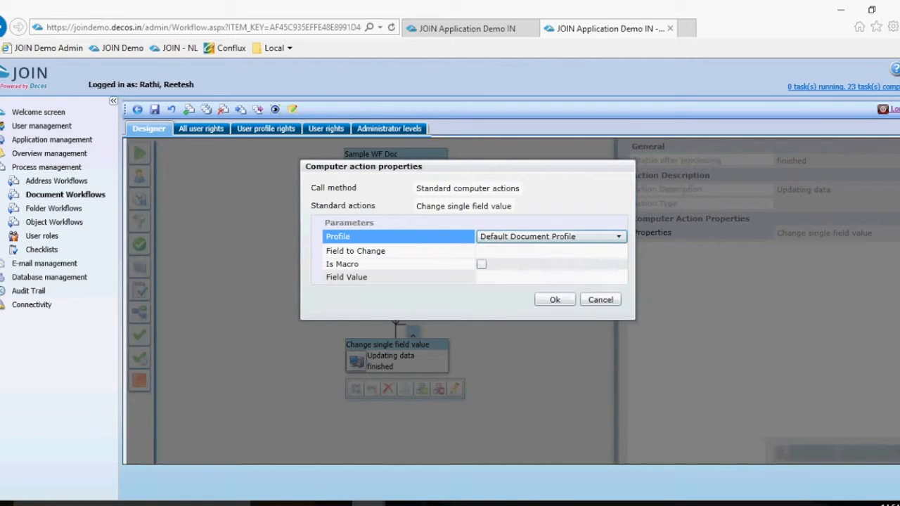
- Select Today's Date as the field to change, leave Is Macro off and confirm the computer action properties
left_click(534, 251)
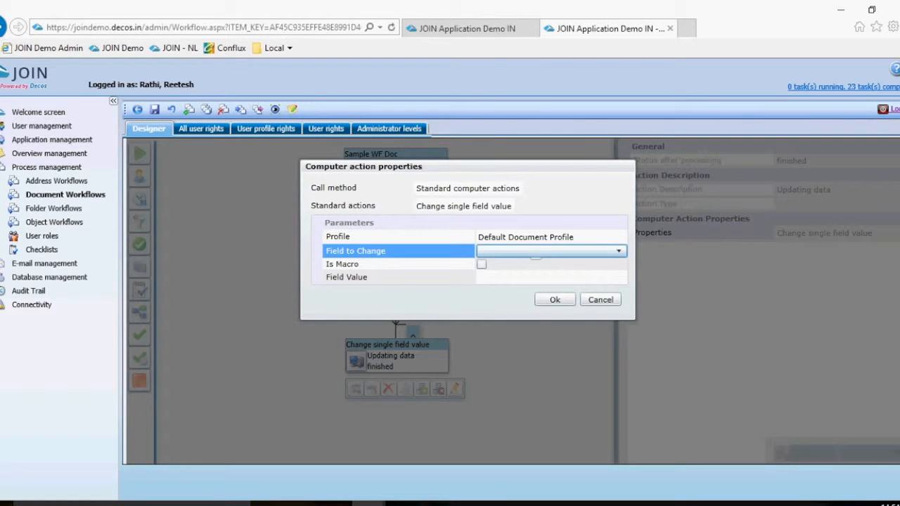
left_click(536, 252)
scroll(545, 355, "down", 8)
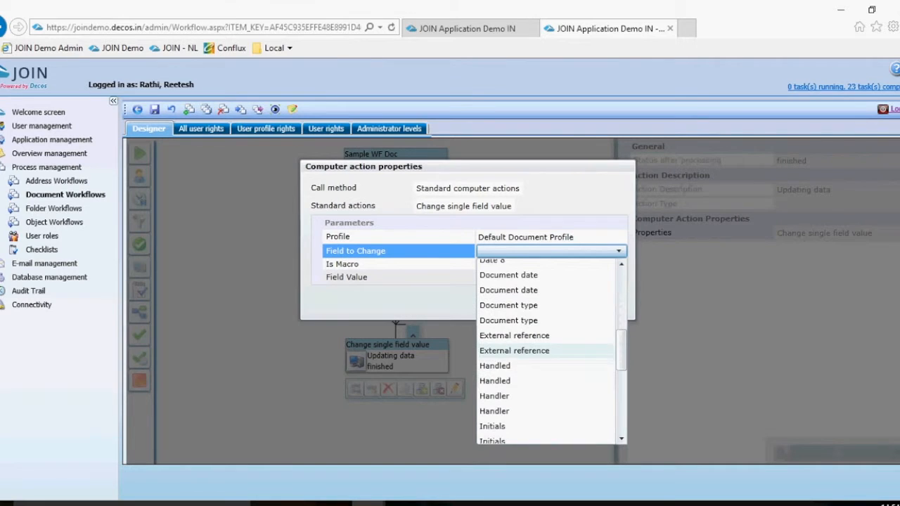
scroll(545, 355, "up", 2)
scroll(545, 355, "down", 5)
scroll(545, 358, "down", 4)
scroll(545, 390, "down", 1)
scroll(545, 391, "up", 2)
scroll(545, 390, "down", 2)
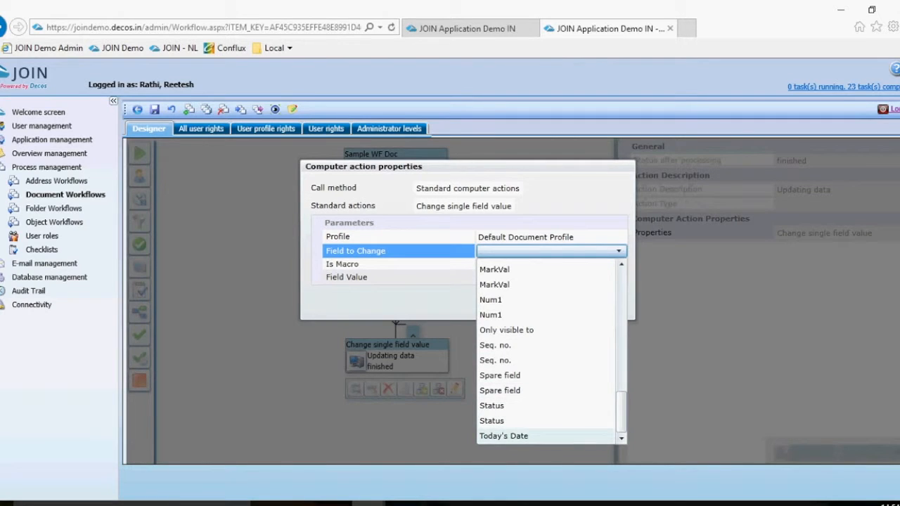
left_click(503, 436)
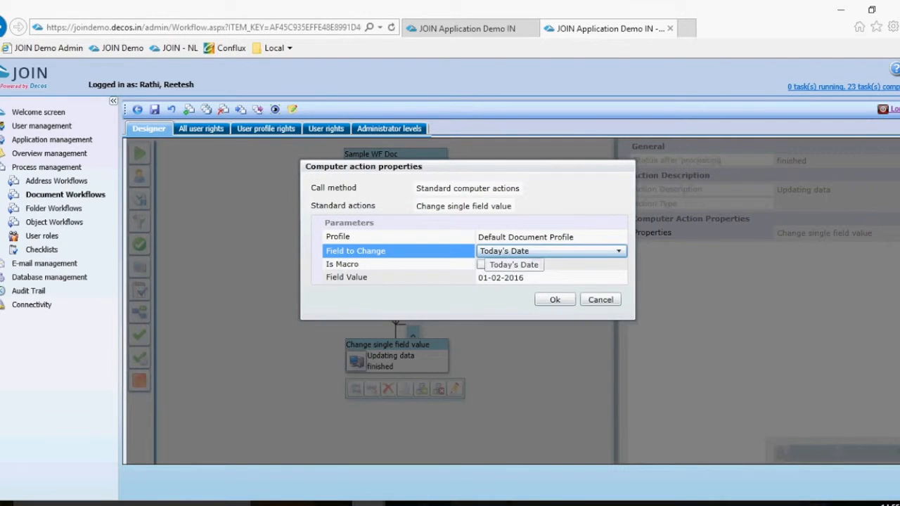
left_click(482, 265)
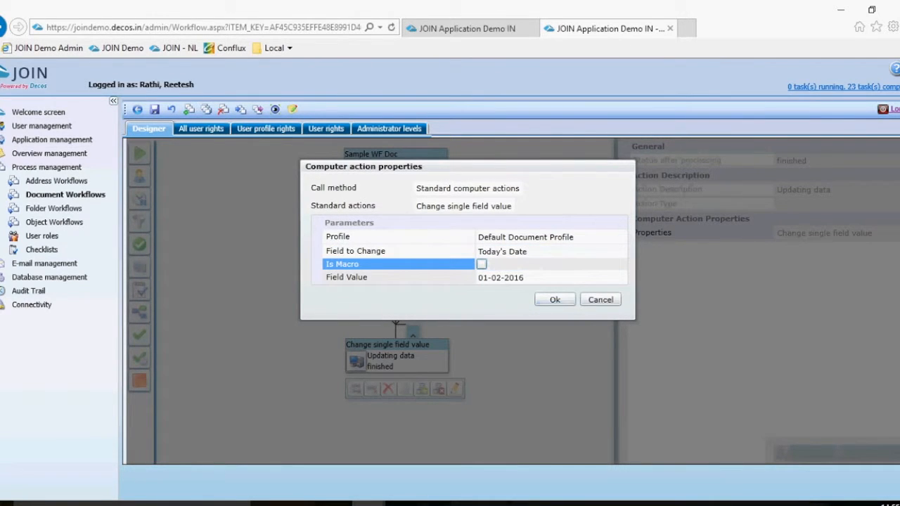
left_click(555, 299)
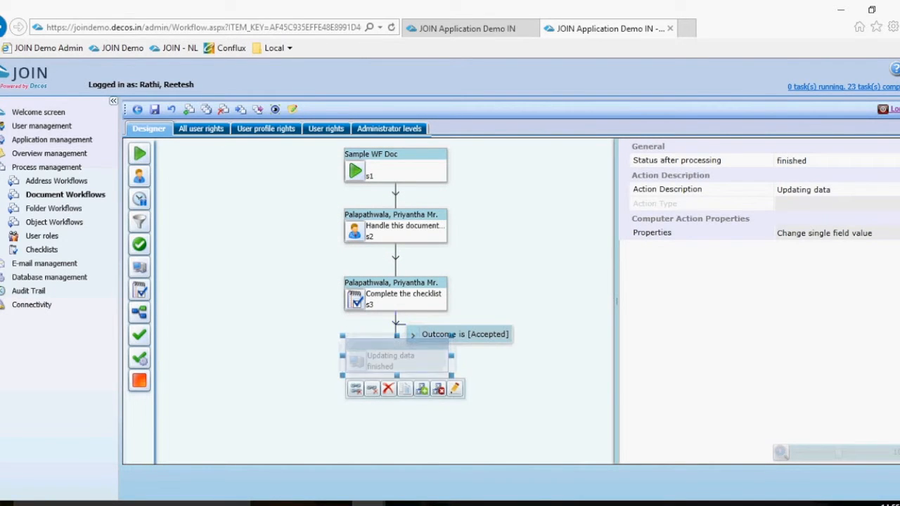
- Add an End point after the Change single field value link and save the workflow
left_click(422, 389)
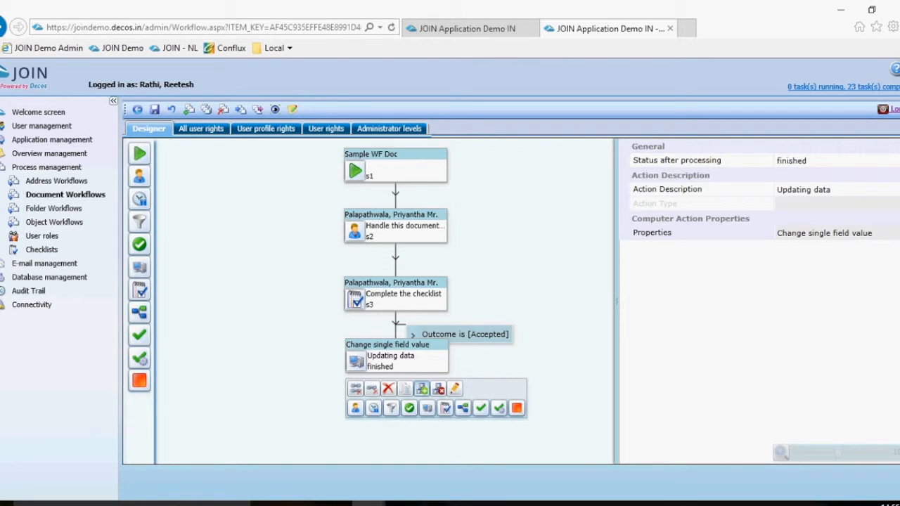
left_click(516, 407)
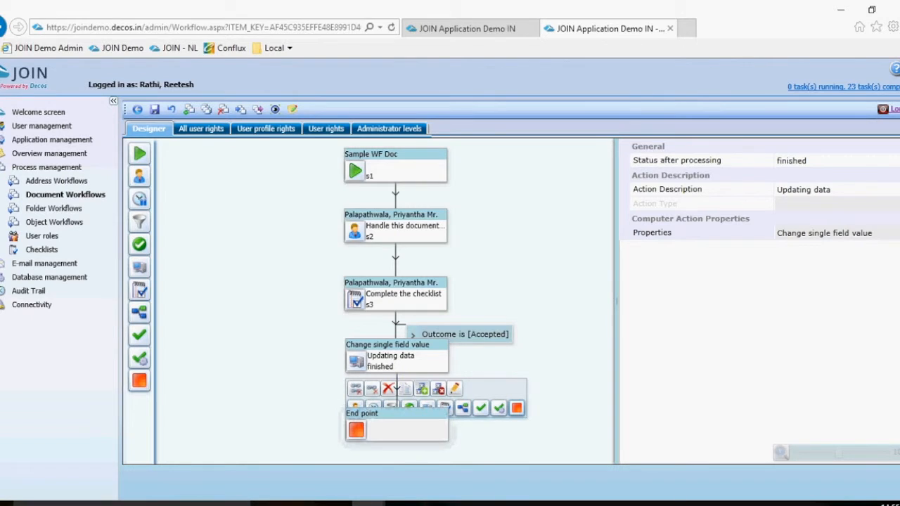
left_click(155, 110)
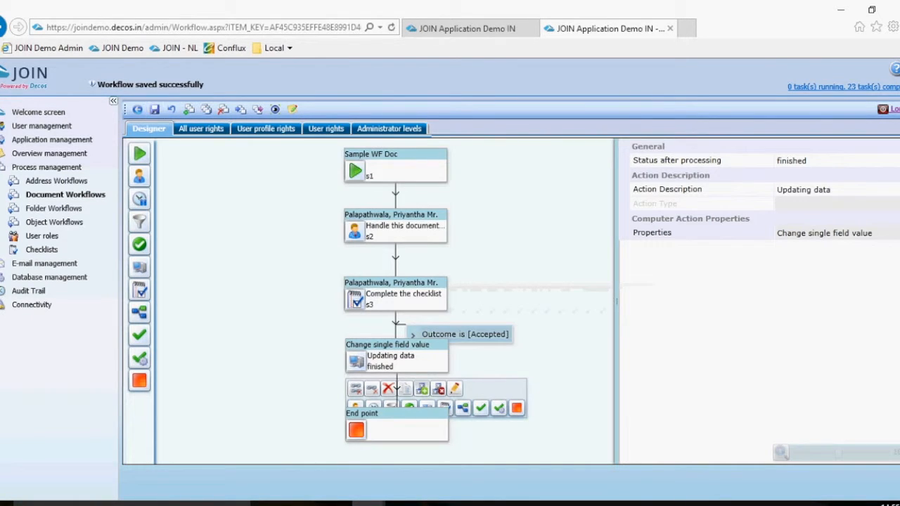
left_click(405, 173)
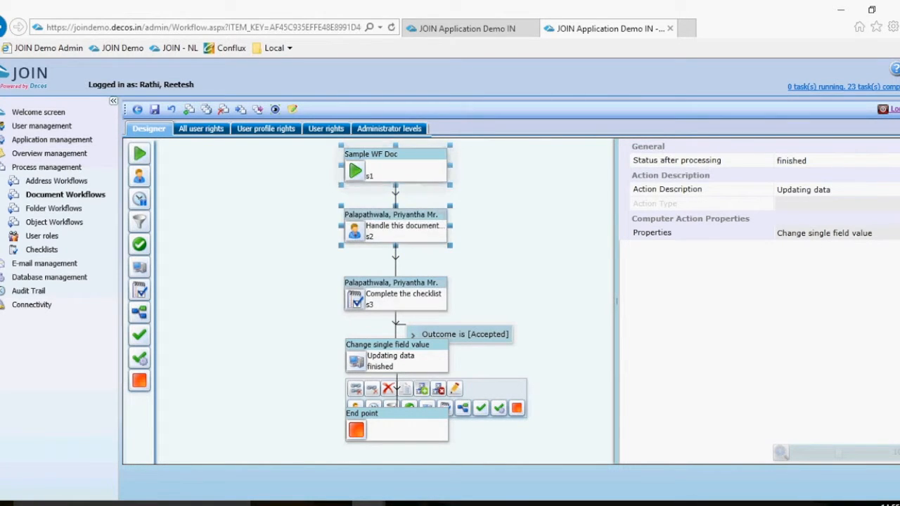
- Open the settings of Sample WF Book from the document books
left_click(52, 140)
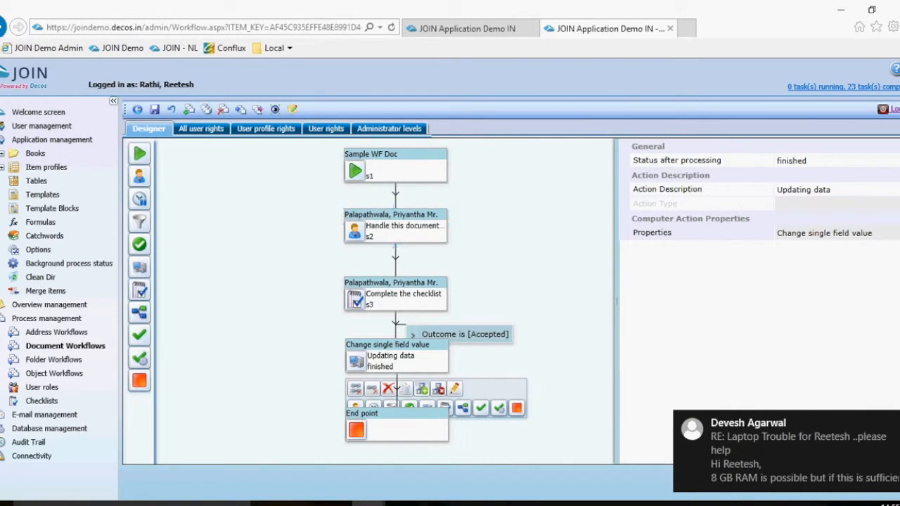
left_click(788, 451)
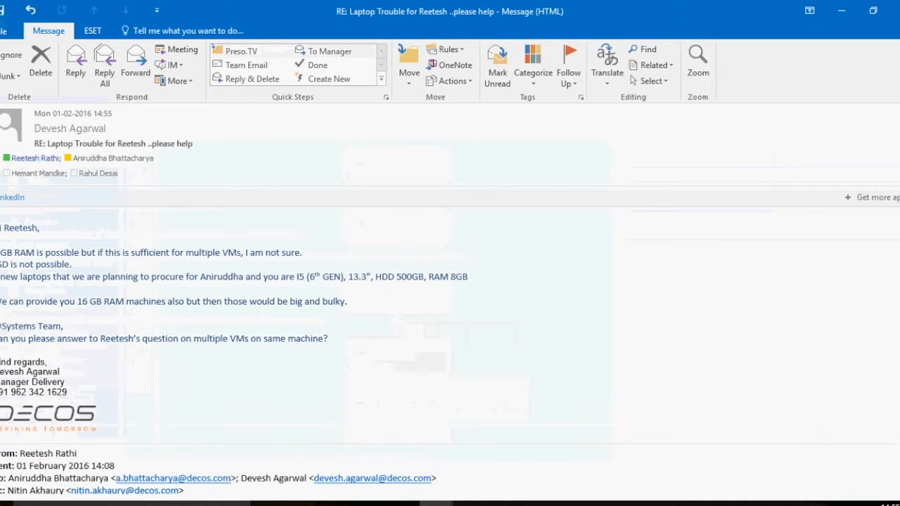
left_click(899, 10)
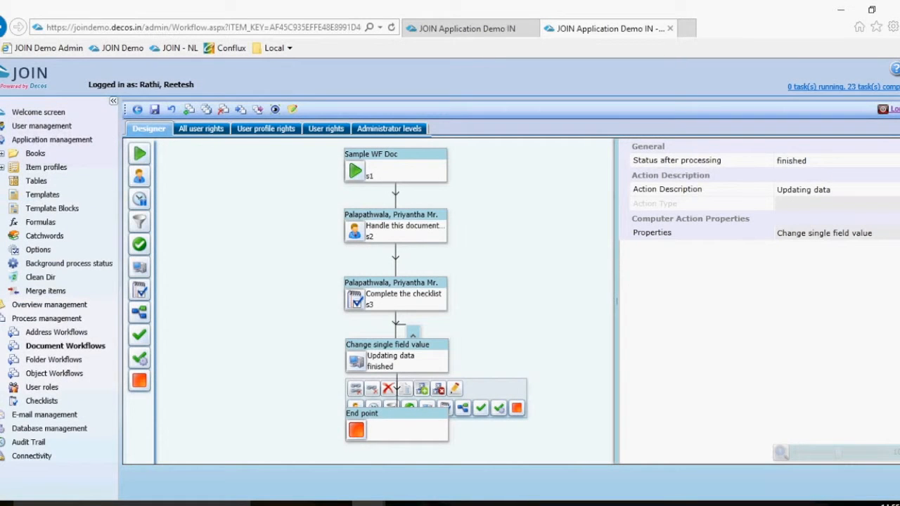
left_click(35, 153)
left_click(66, 194)
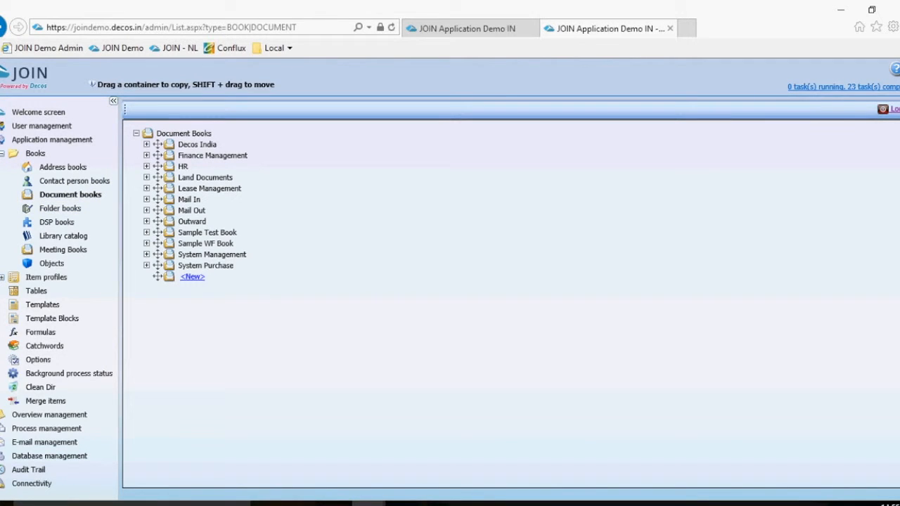
left_click(206, 243)
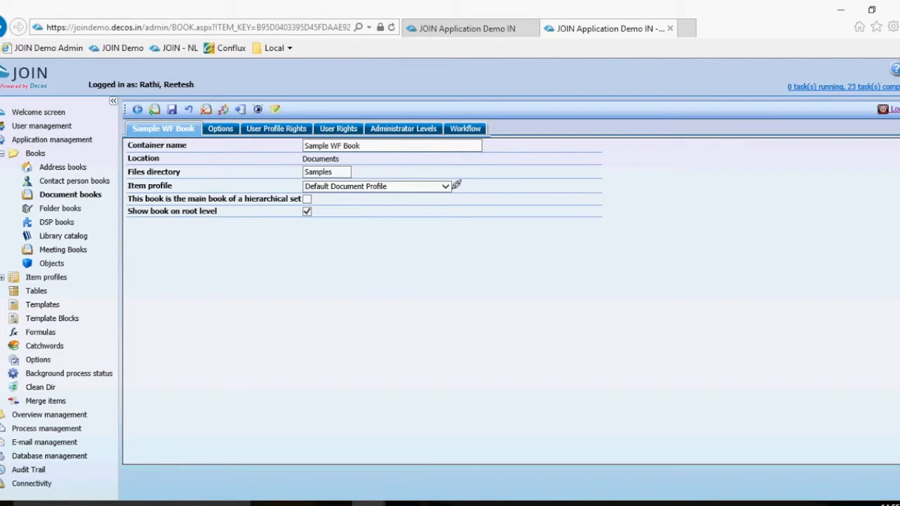
- Set Sample WF Book's default workflow to Always use selected Workflow, choose Sample WF Doc and save the book
left_click(464, 129)
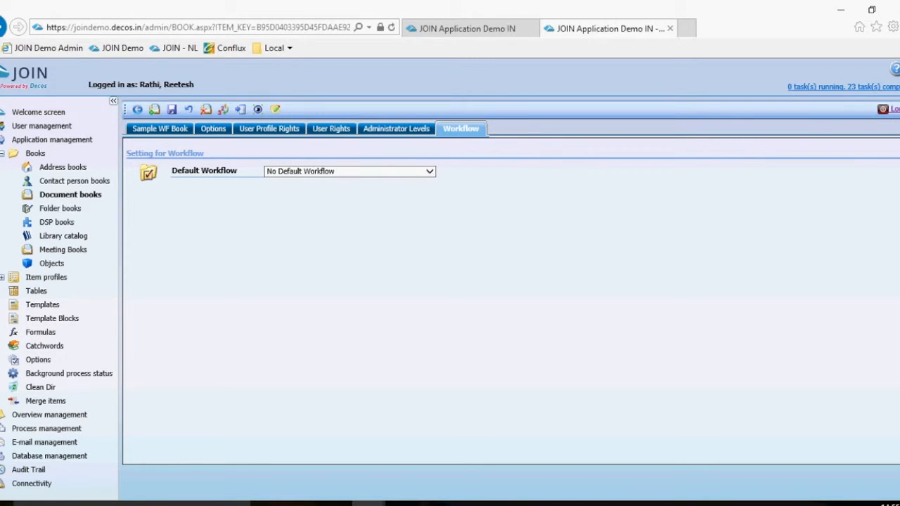
left_click(160, 129)
left_click(465, 129)
left_click(414, 172)
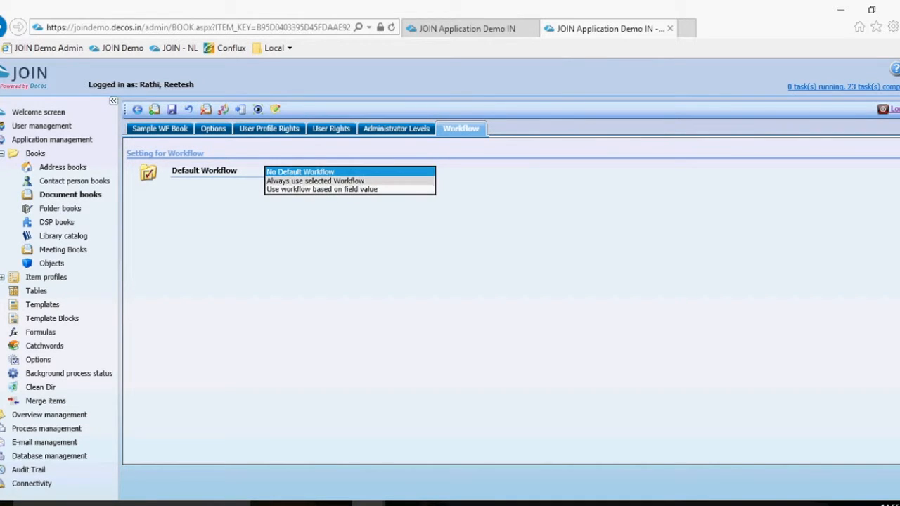
left_click(315, 181)
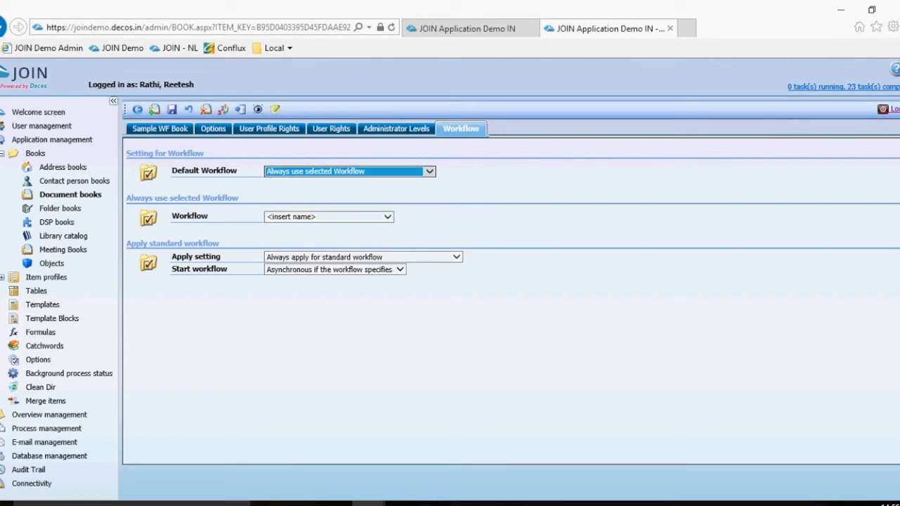
left_click(380, 217)
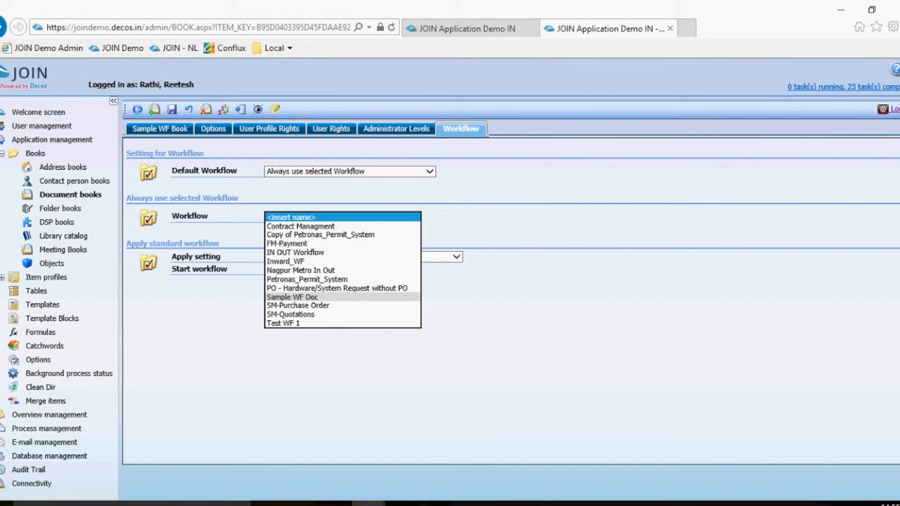
left_click(302, 297)
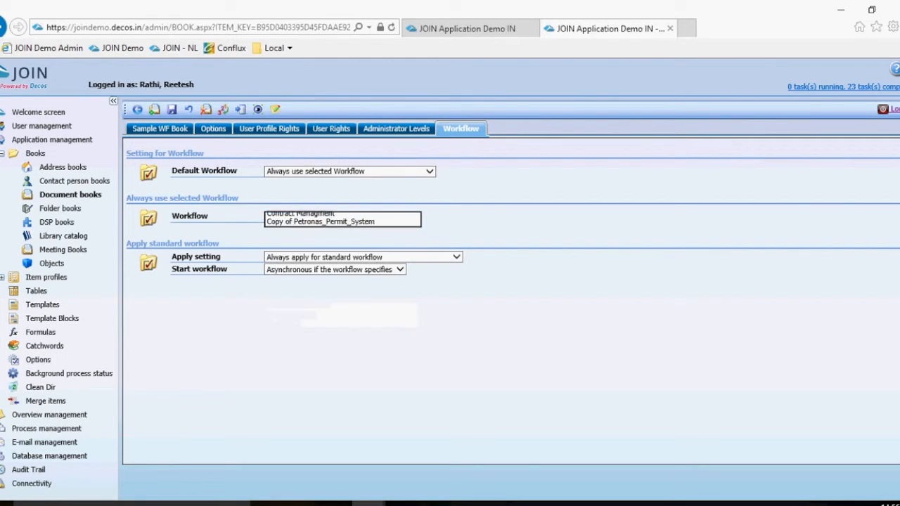
left_click(171, 109)
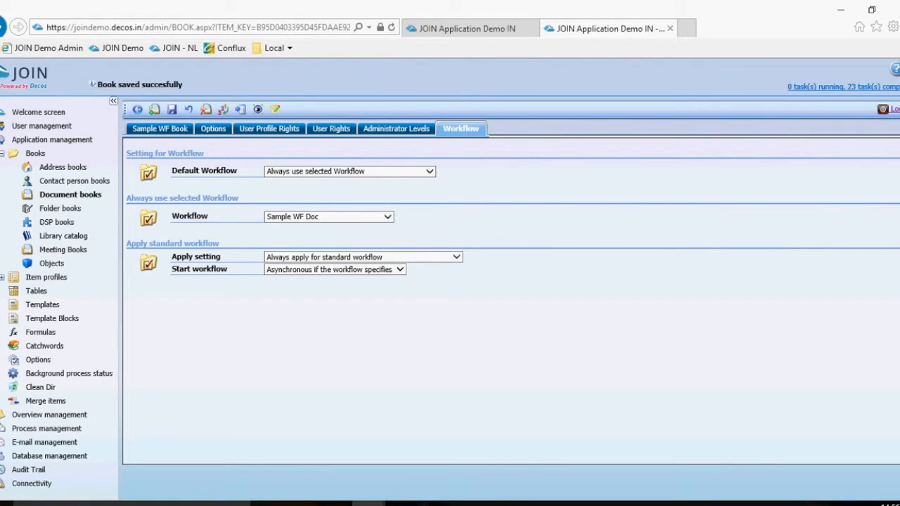
left_click(137, 109)
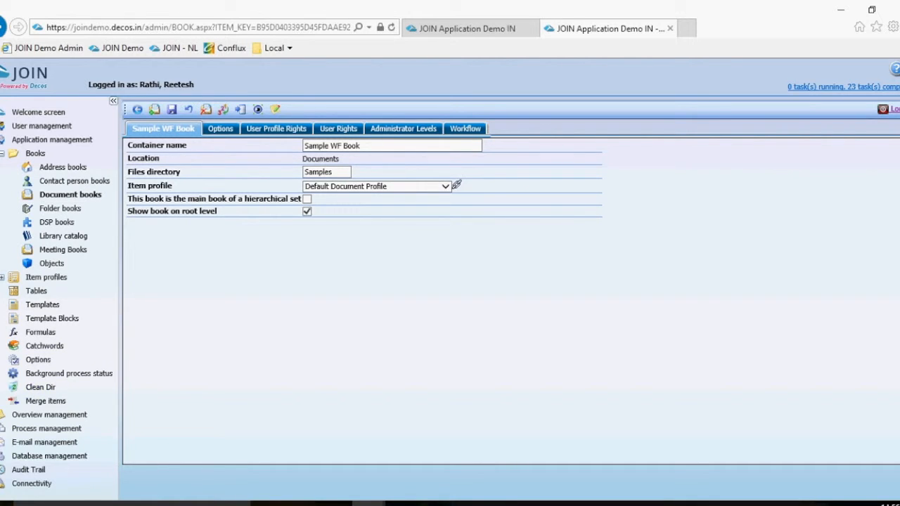
- Clear JOIN's database cache and confirm the operation
left_click(49, 456)
scroll(50, 446, "down", 2)
left_click(45, 412)
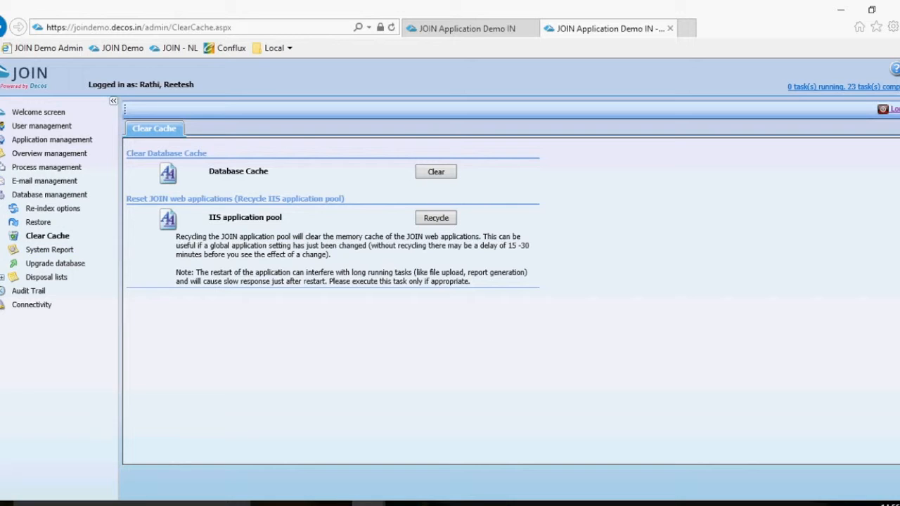
left_click(436, 171)
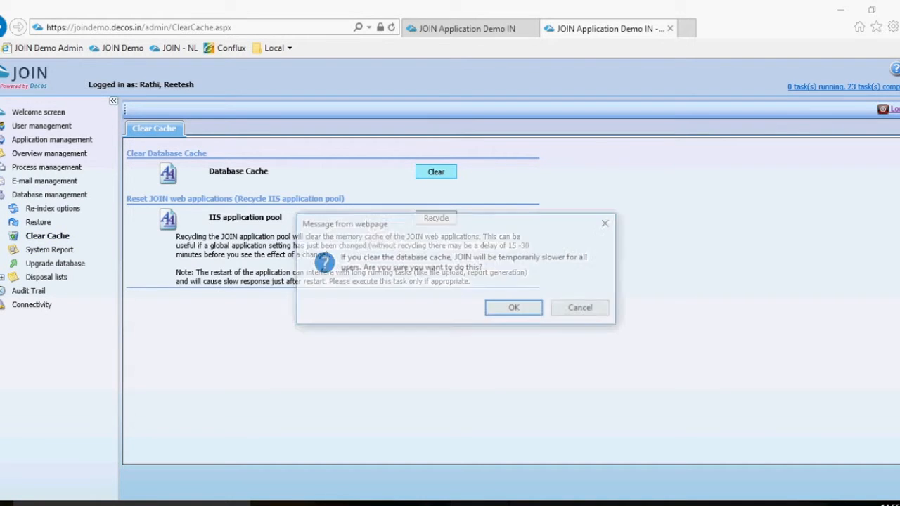
left_click(515, 307)
left_click(522, 308)
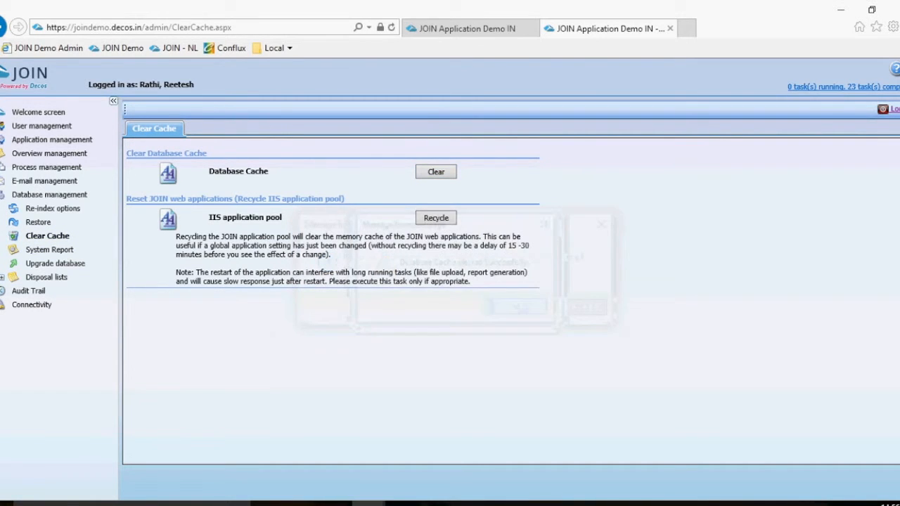
- Recycle the IIS application pool, confirm the operation and close the service status window
left_click(435, 217)
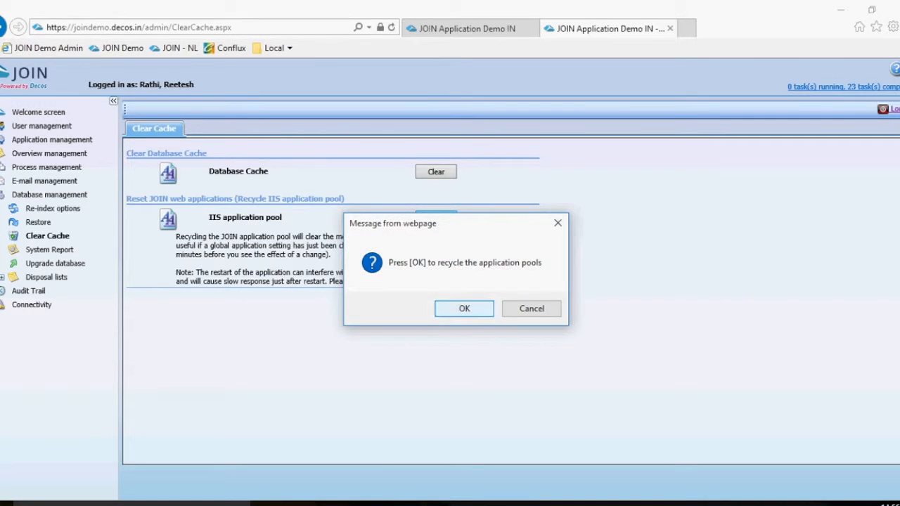
left_click(464, 308)
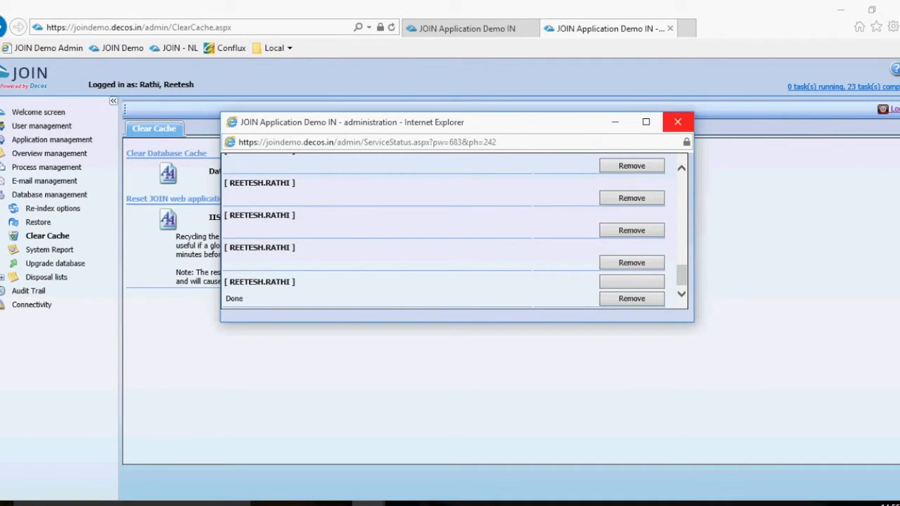
left_click(677, 122)
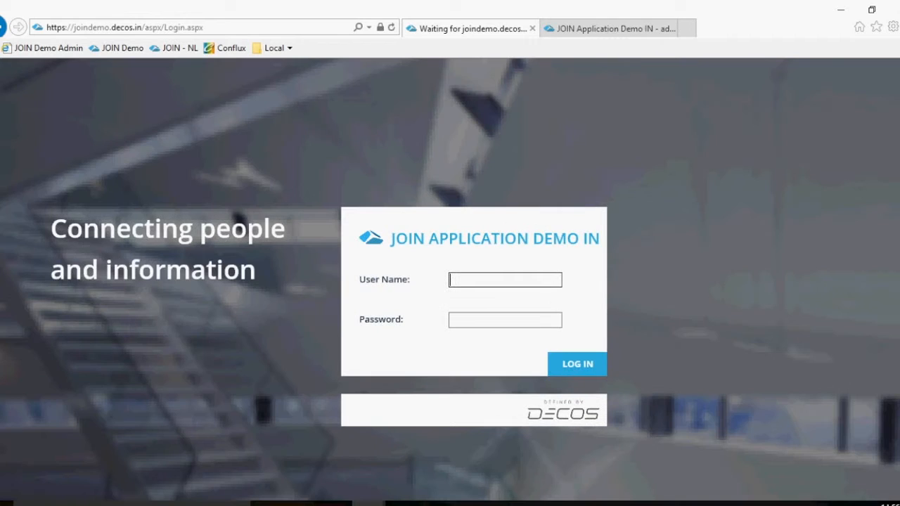
- Log in to JOIN Application Demo IN with the handler's saved user name and password
left_click(504, 280)
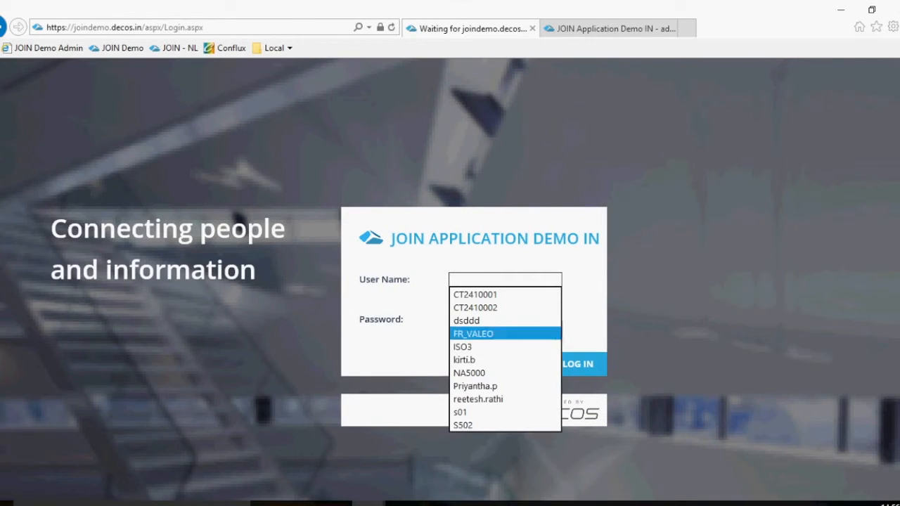
key("Return")
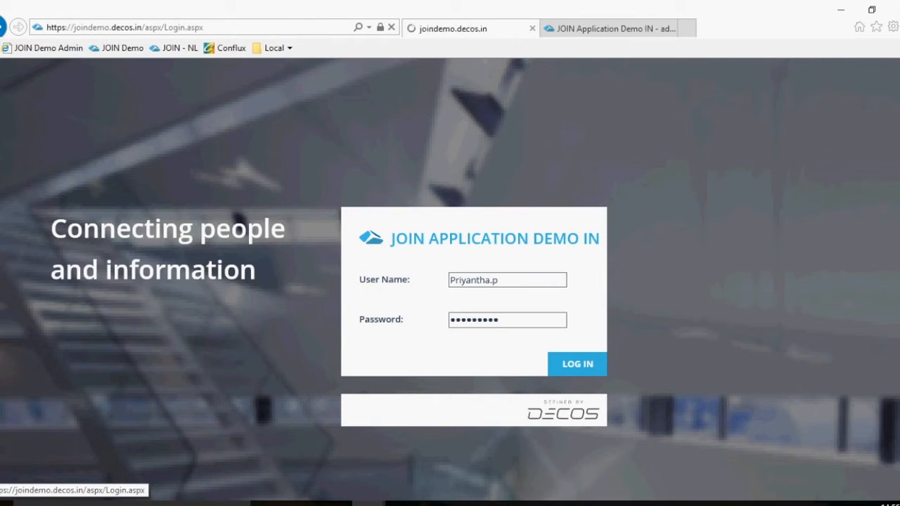
key("Return")
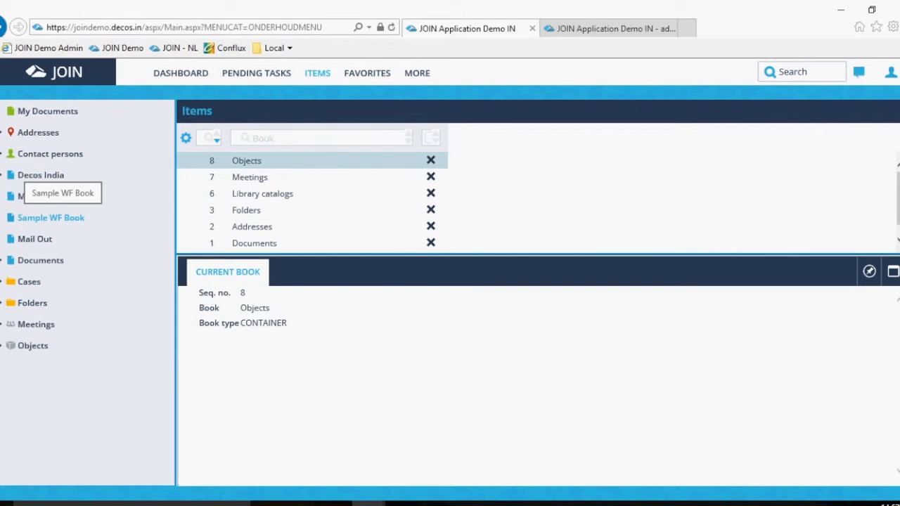
- In document 1 of Sample WF Book, enable CHeck box, set Company name to Decos and save the document
left_click(51, 218)
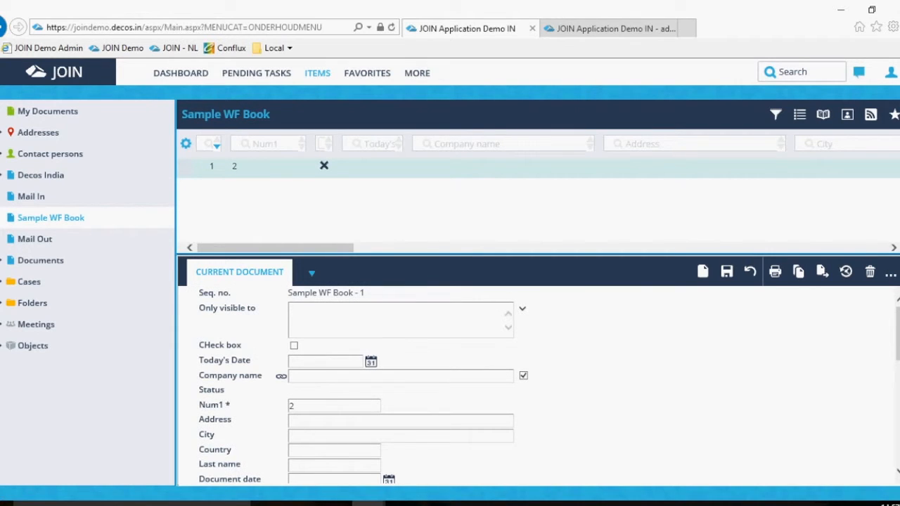
left_click(294, 346)
left_click(303, 376)
type("Decos")
scroll(538, 385, "down", 5)
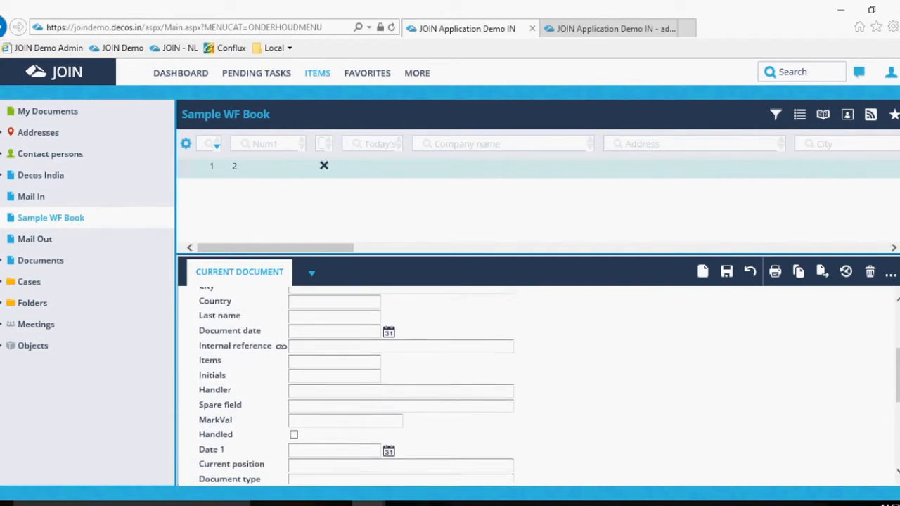
scroll(538, 385, "up", 5)
scroll(537, 385, "up", 2)
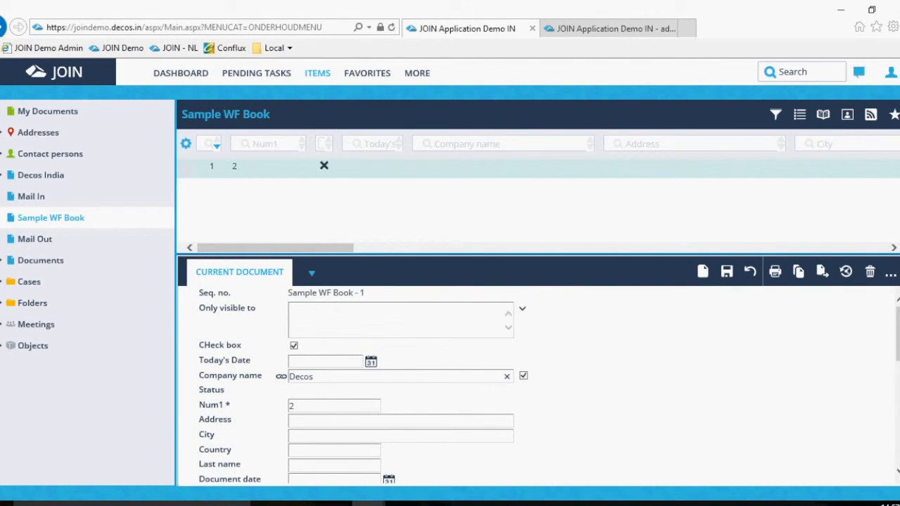
left_click(727, 271)
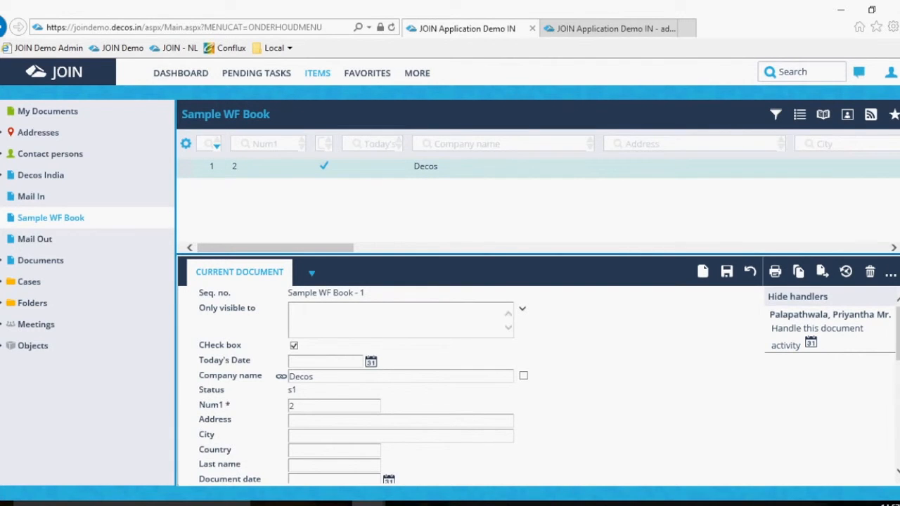
- Open the pending task for Sample WF Book - 1, add the comment "Document upload" and handle the activity
left_click(256, 72)
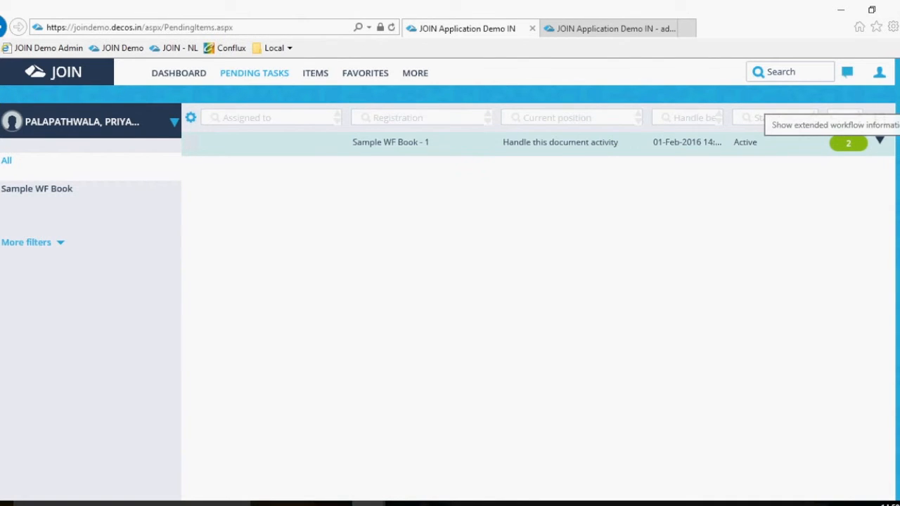
left_click(390, 142)
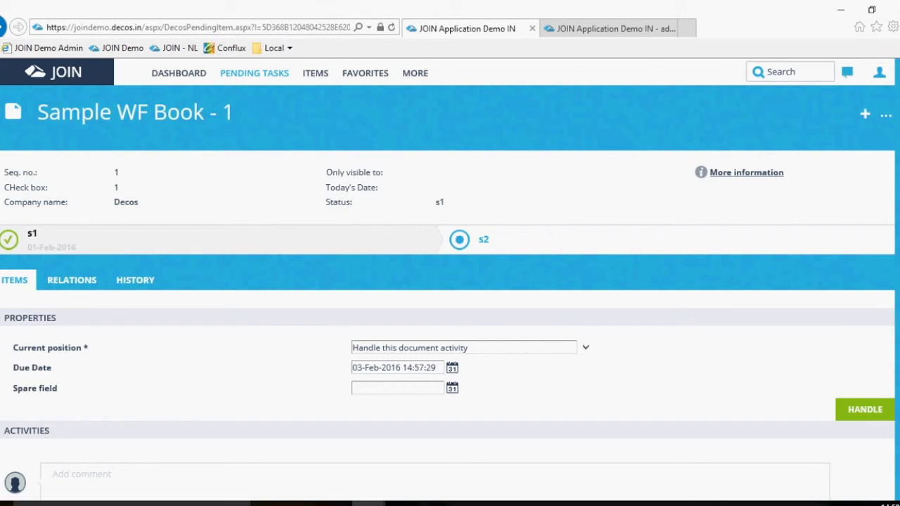
scroll(447, 282, "down", 2)
left_click(84, 343)
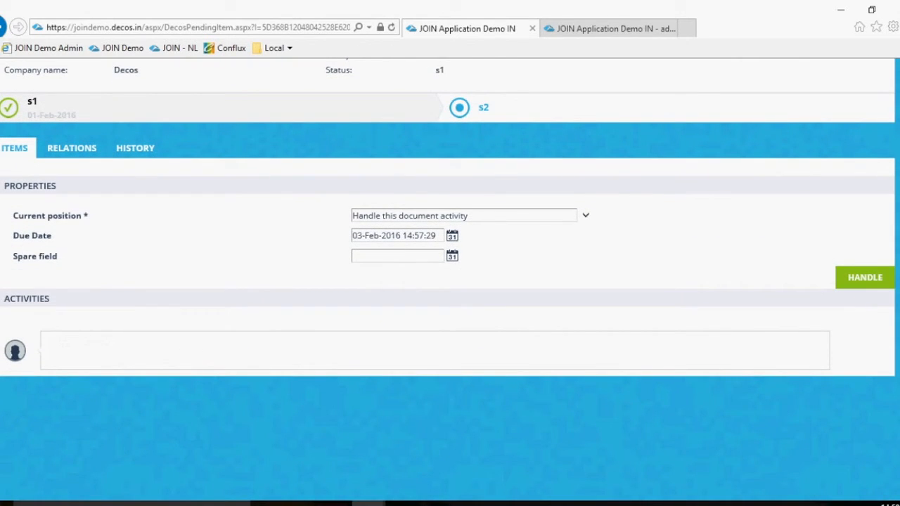
type("Docment")
key("BackSpace")
key("BackSpace")
key("BackSpace")
key("BackSpace")
key("BackSpace")
type("ument upload")
left_click(865, 278)
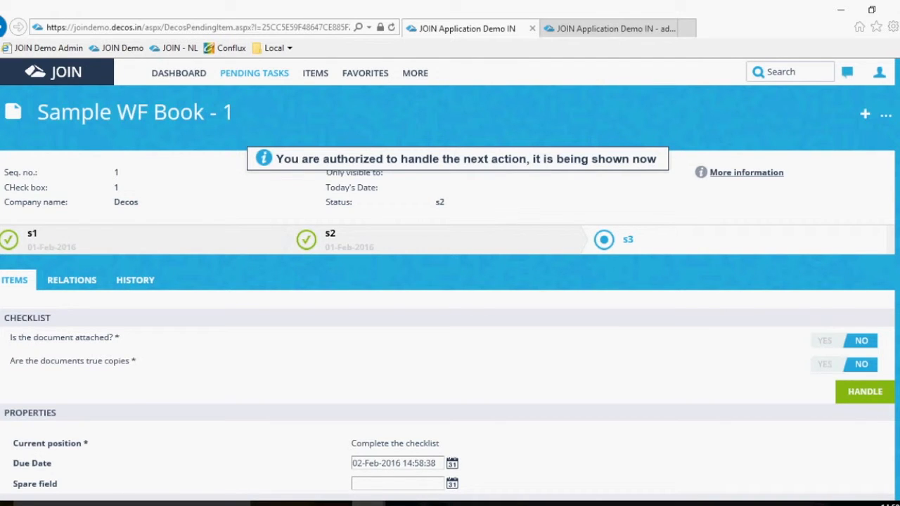
left_click(886, 115)
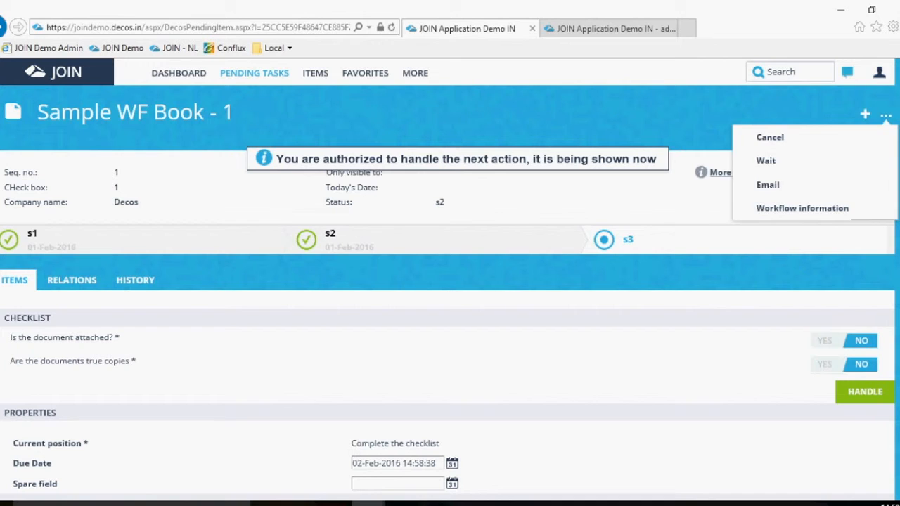
left_click(879, 72)
left_click(879, 72)
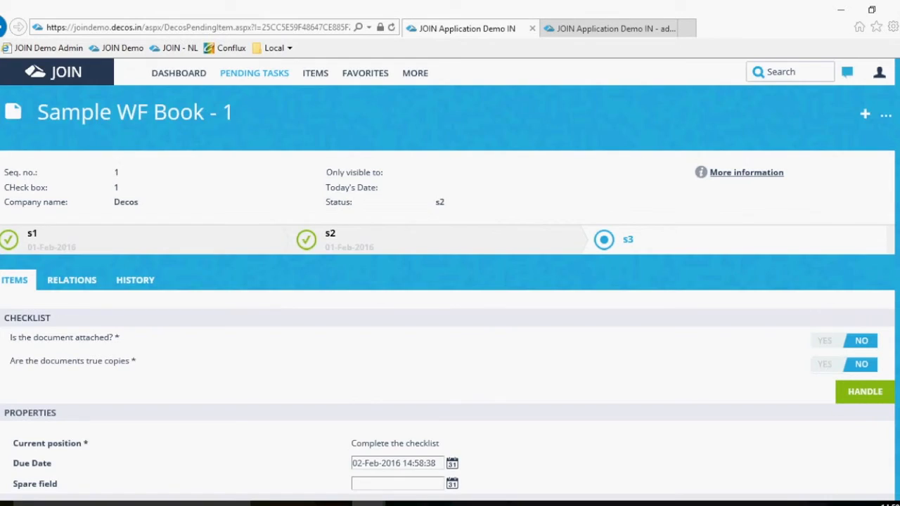
- Answer Yes to both checklist questions, add the comment "Checklist verified." and handle the checklist task
scroll(450, 281, "down", 1)
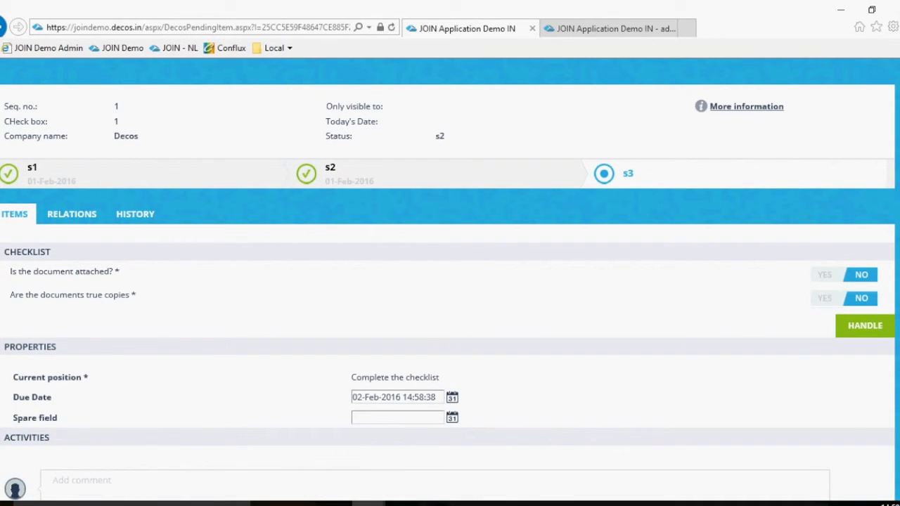
left_click(825, 275)
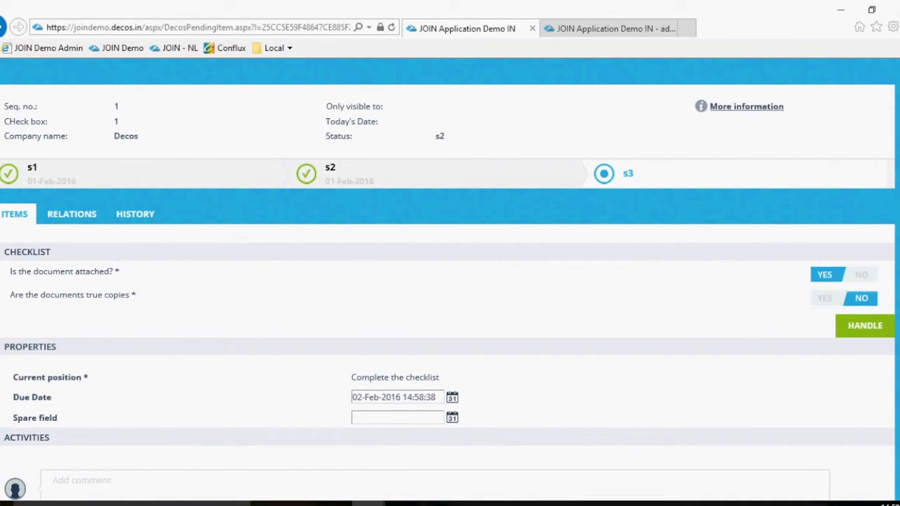
left_click(824, 298)
scroll(450, 282, "down", 3)
left_click(52, 283)
type("Chec")
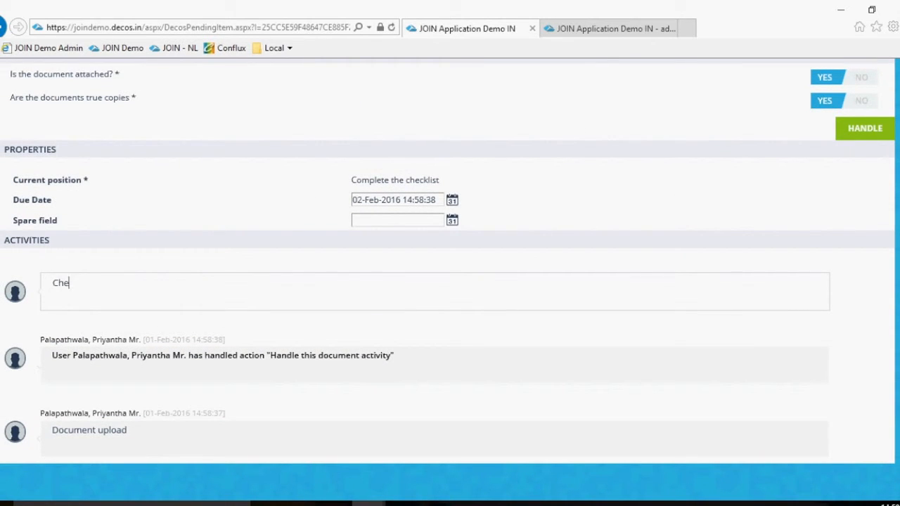
type("klist verified.")
scroll(450, 281, "up", 1)
scroll(450, 281, "up", 1)
left_click(865, 261)
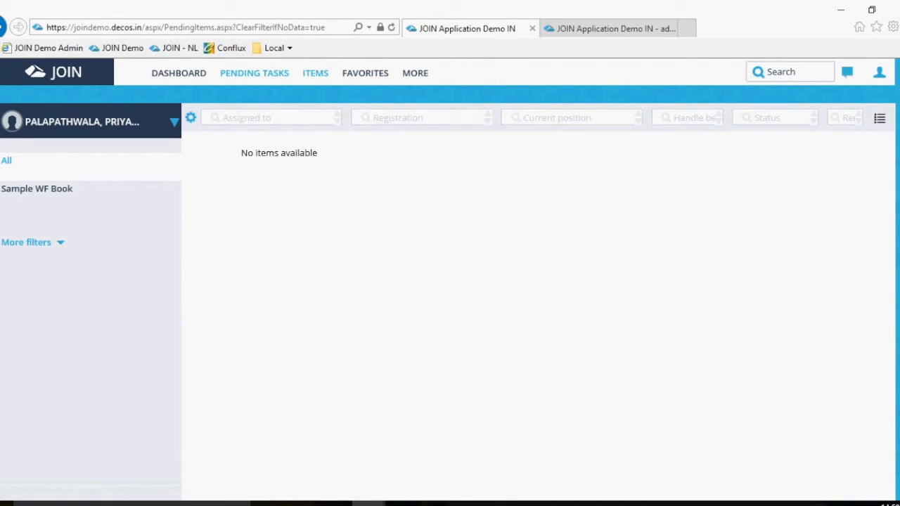
- Return to the items and review the status and other fields of the Sample WF Book document
left_click(315, 73)
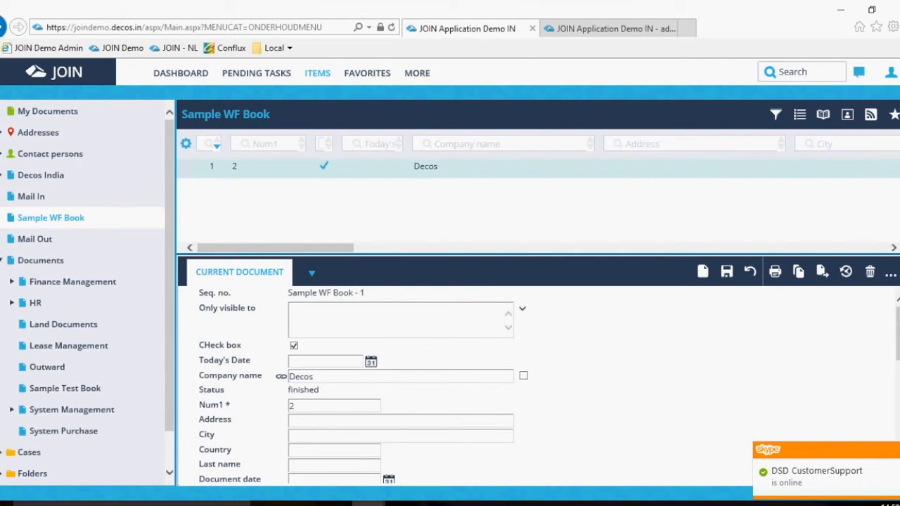
scroll(549, 385, "down", 1)
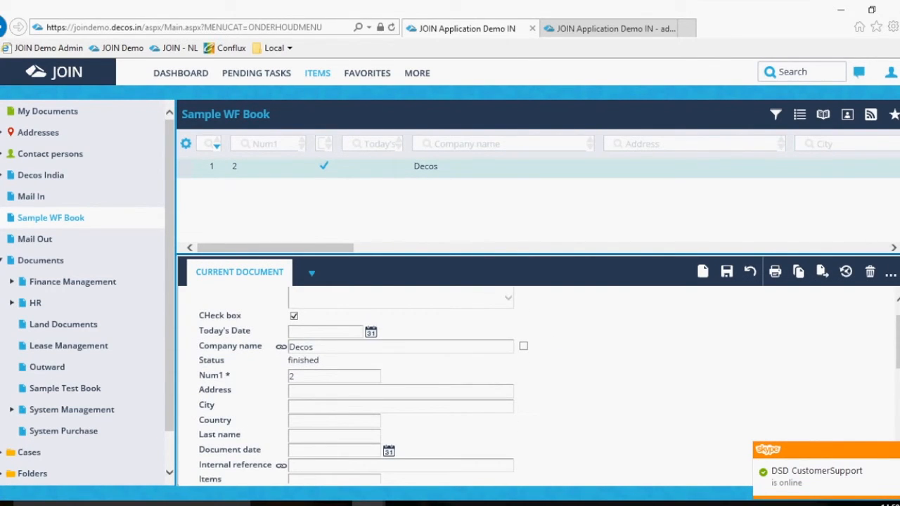
scroll(549, 385, "down", 12)
scroll(549, 385, "up", 7)
scroll(548, 386, "up", 4)
- Review the document's Sample WF Doc workflow actions and its extended workflow information, including handlers and timing
left_click(312, 273)
left_click(339, 313)
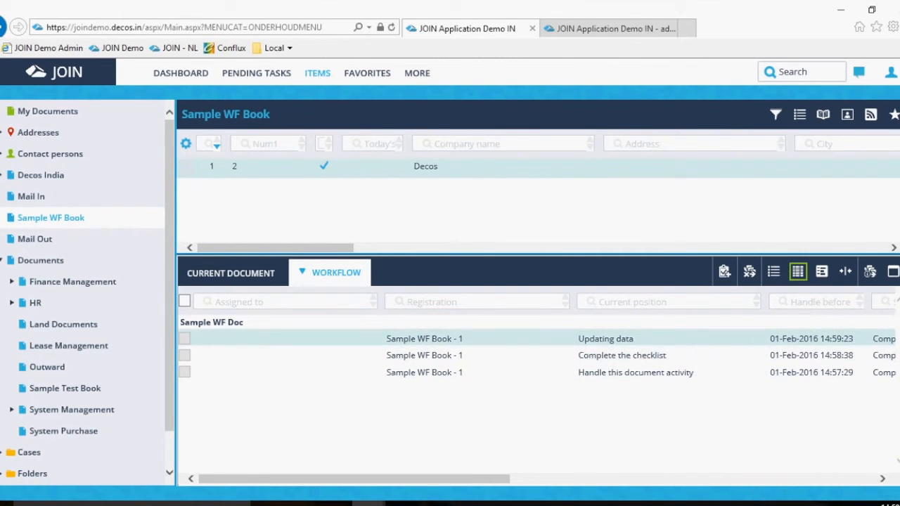
left_click_drag(354, 478, 517, 479)
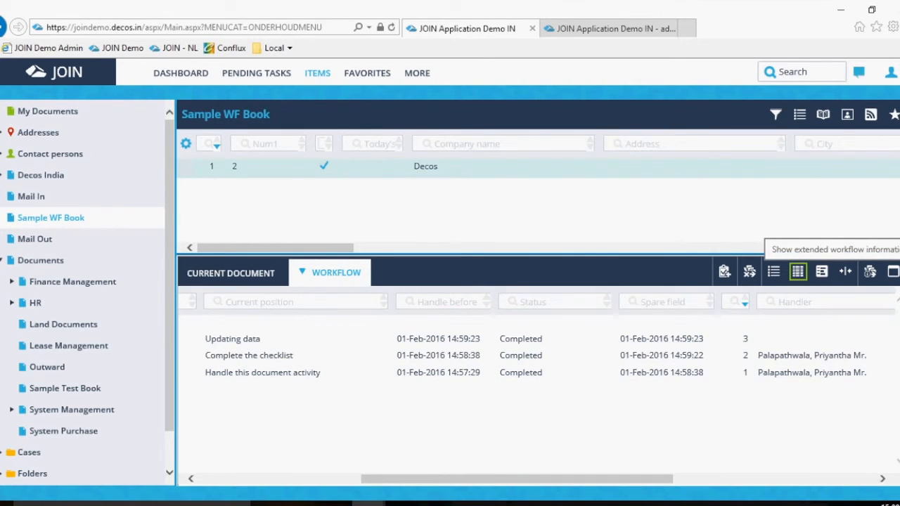
left_click(798, 271)
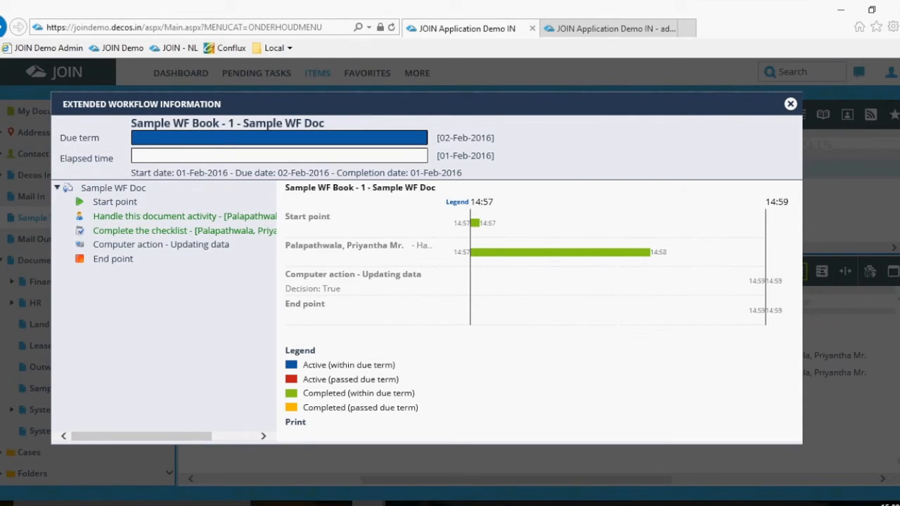
left_click(790, 104)
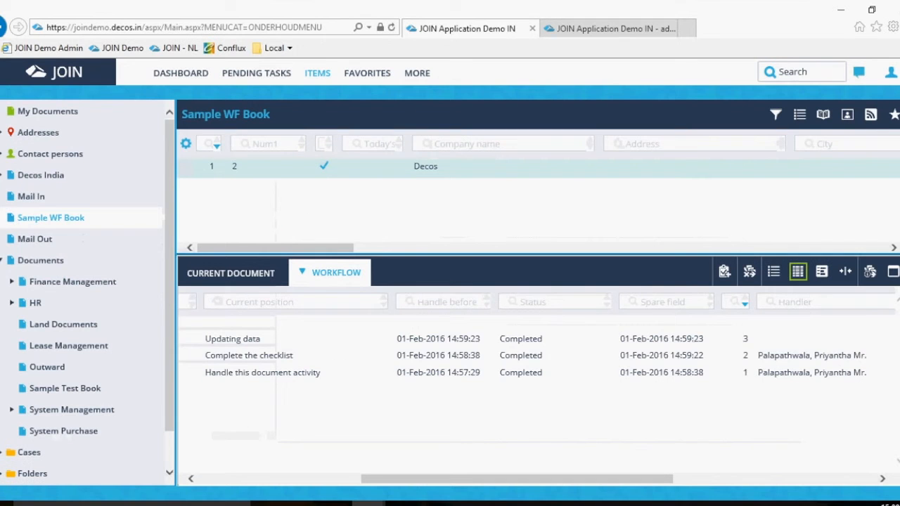
left_click_drag(517, 478, 393, 479)
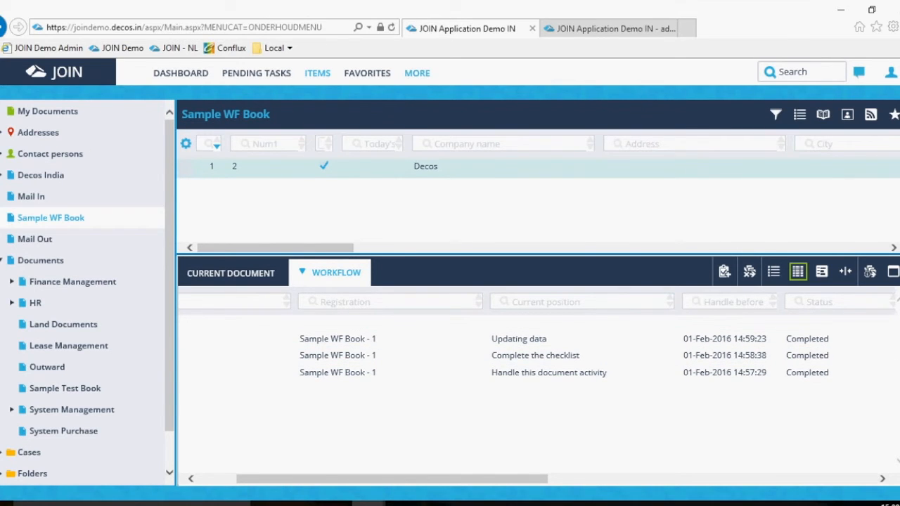
- Create a new document action in Administration with the description "Acitivity for test" and a rappel term of 2 days
left_click(417, 73)
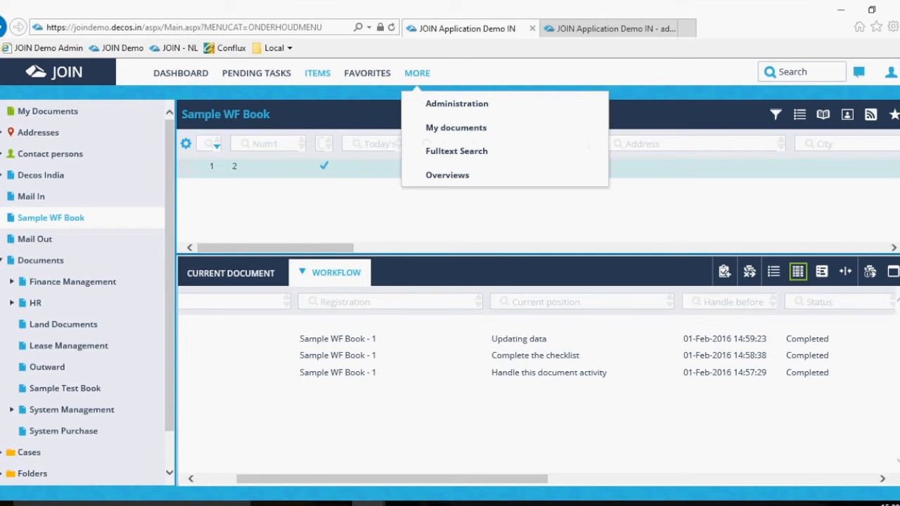
left_click(456, 103)
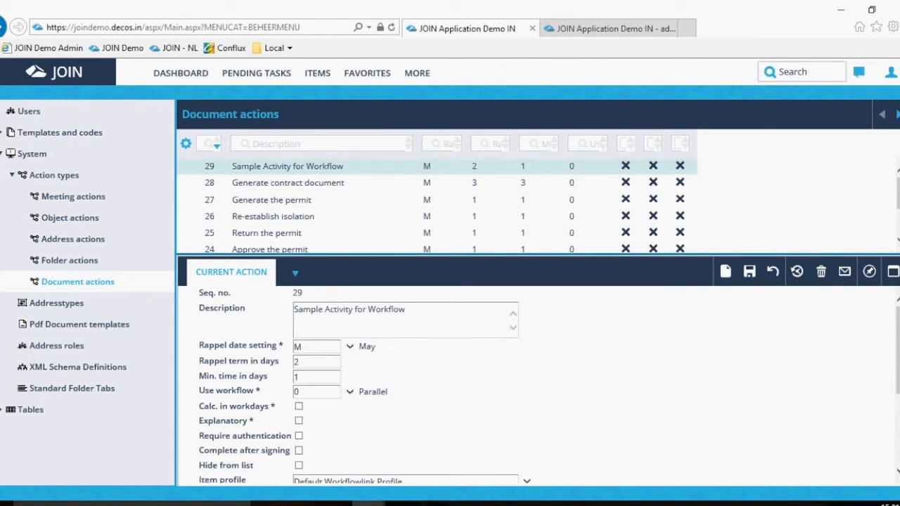
left_click(726, 272)
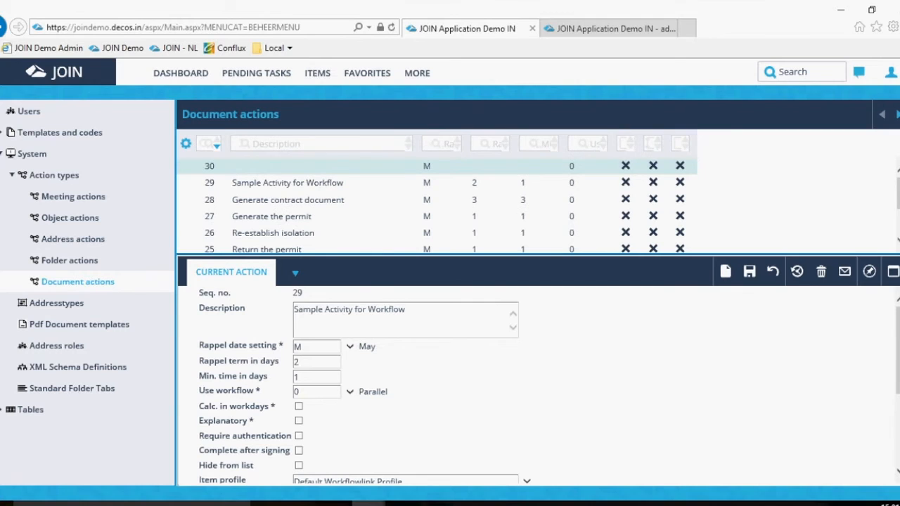
type("A")
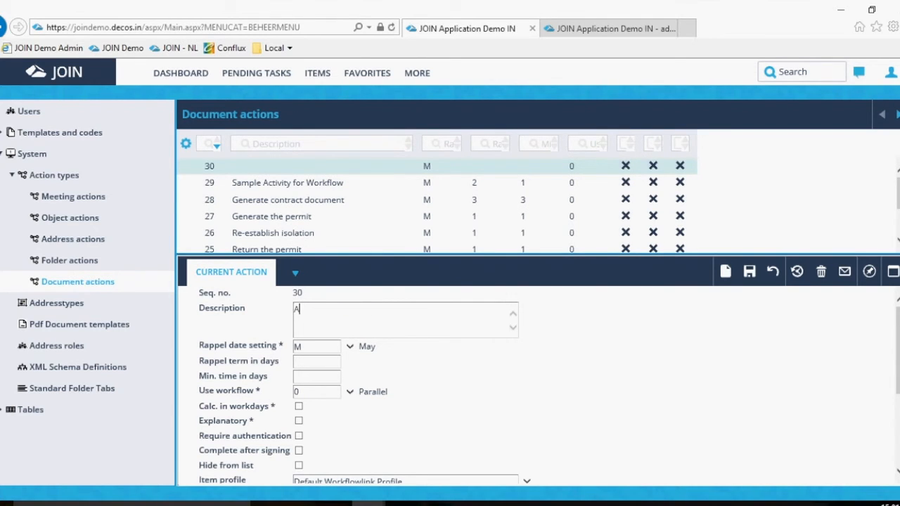
type("citivity for test")
left_click(317, 361)
type("2")
key("Tab")
scroll(548, 385, "down", 1)
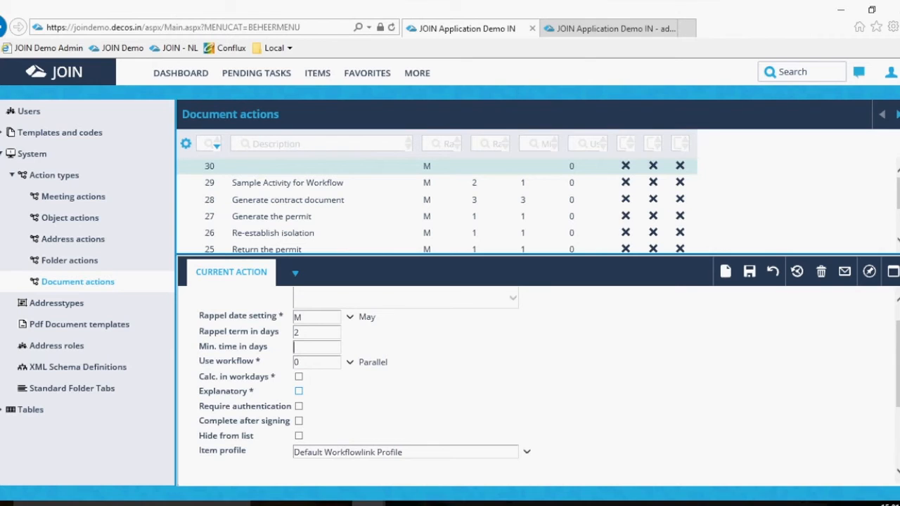
left_click(299, 333)
scroll(549, 385, "up", 1)
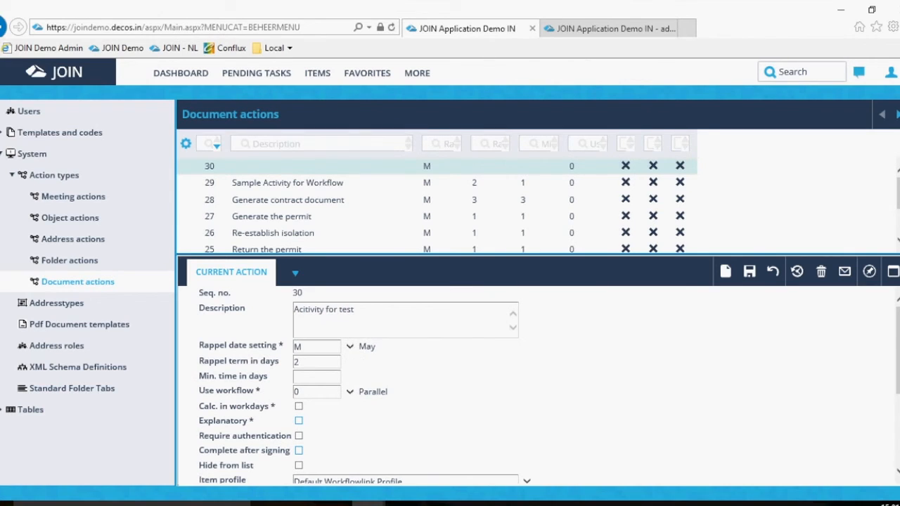
- Switch to the JOIN administration site and open the uncategorized document workflow Sample WF Doc in the designer
left_click(610, 29)
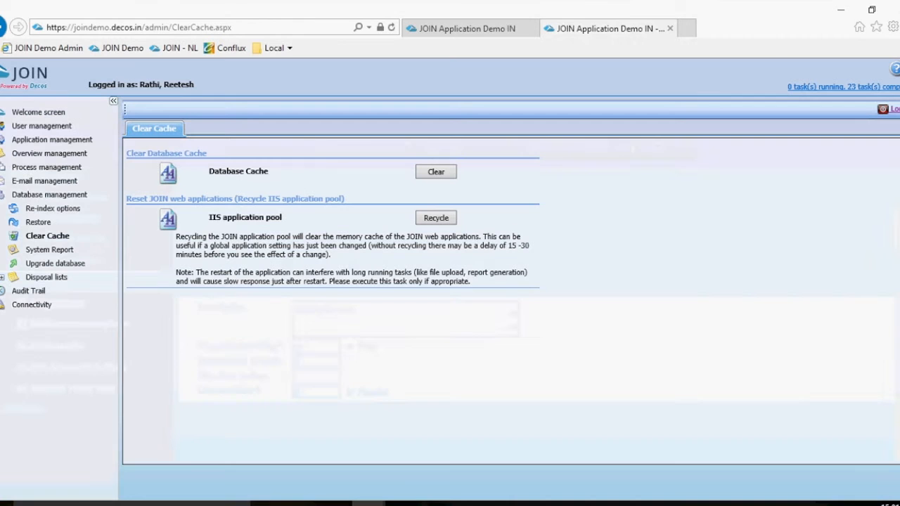
left_click(46, 168)
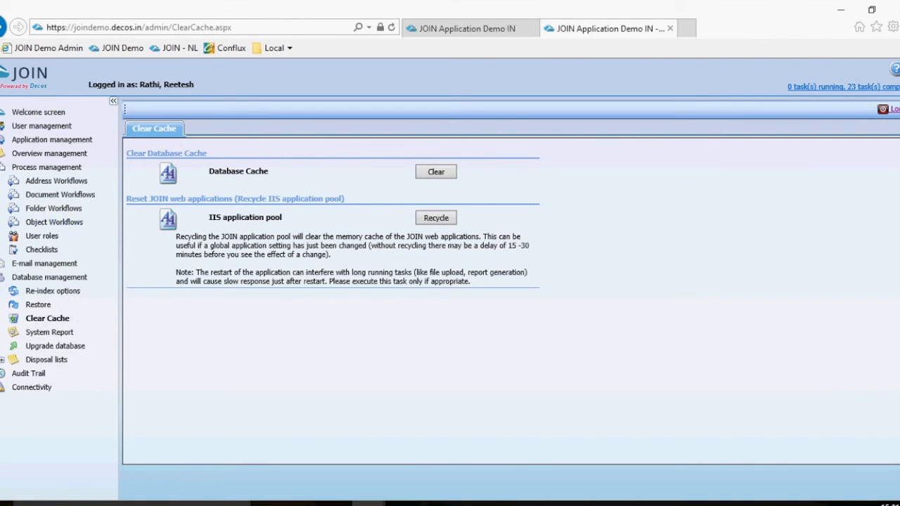
left_click(59, 195)
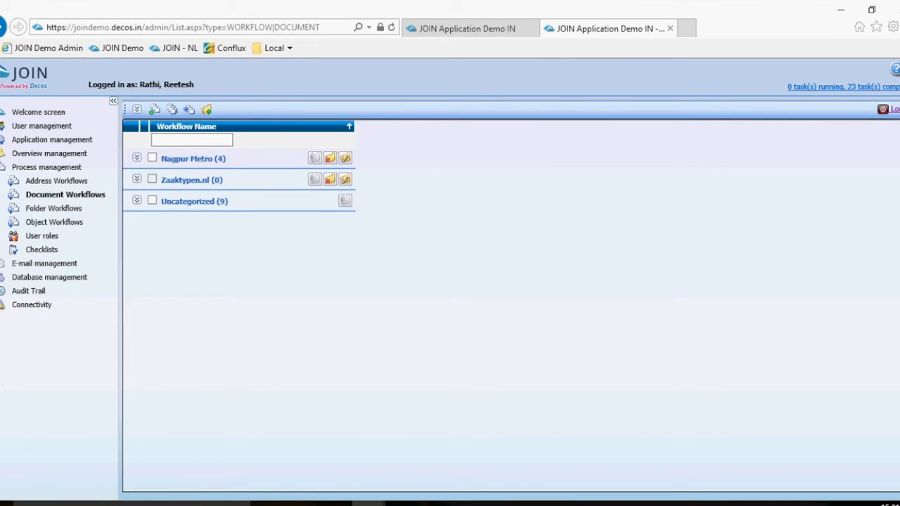
left_click(137, 201)
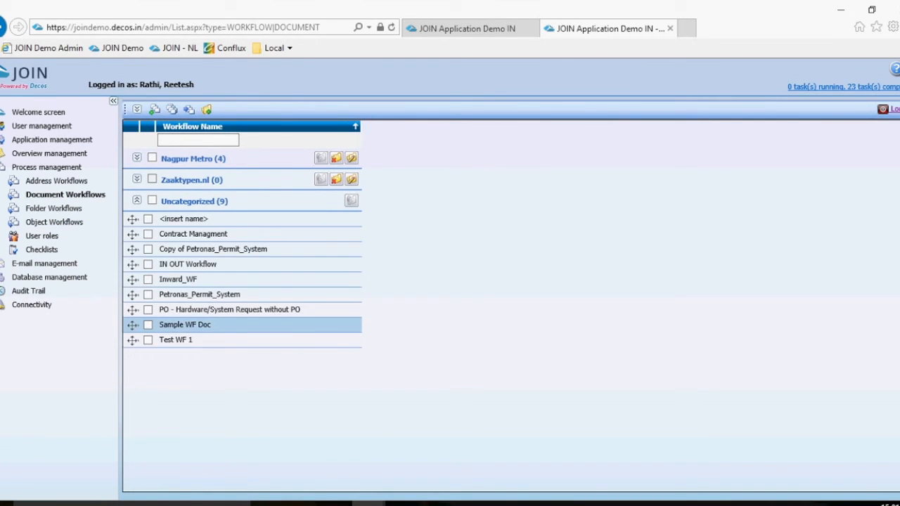
left_click(185, 325)
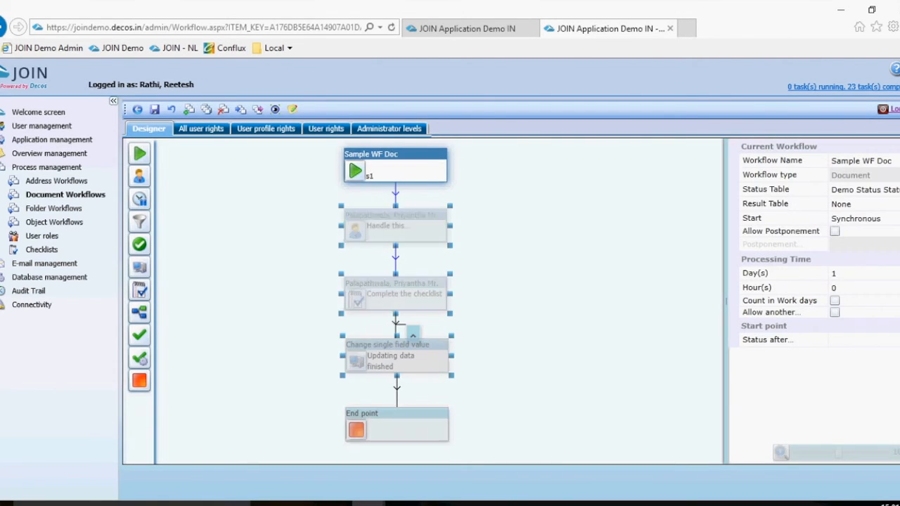
- Set the action type of the workflow's first user-handled step, Handle this document activity, to "Acitivity for test"
left_click(395, 226)
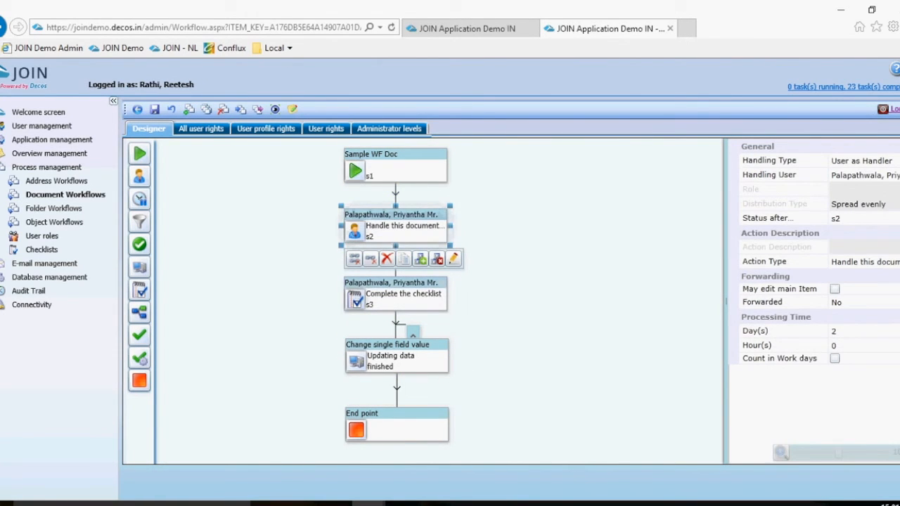
left_click(863, 262)
left_click(866, 262)
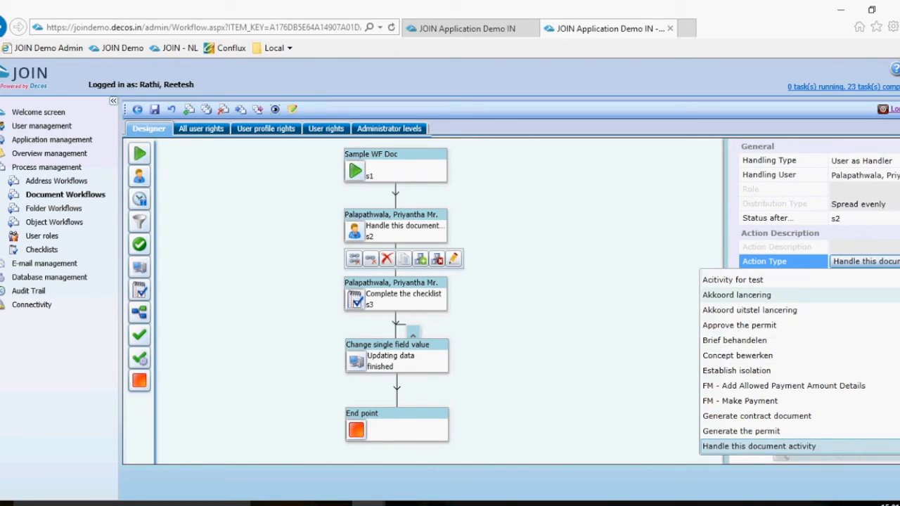
scroll(759, 331, "down", 2)
scroll(759, 331, "down", 1)
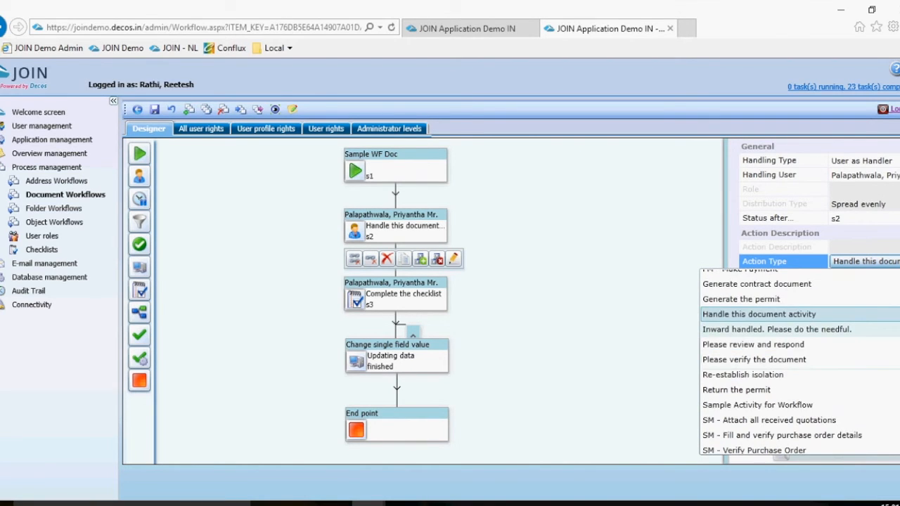
scroll(760, 365, "down", 1)
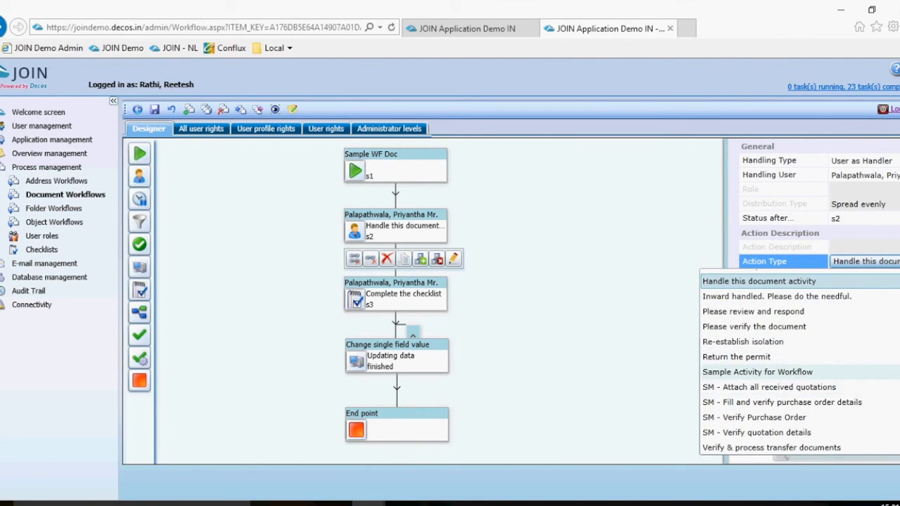
scroll(759, 371, "down", 1)
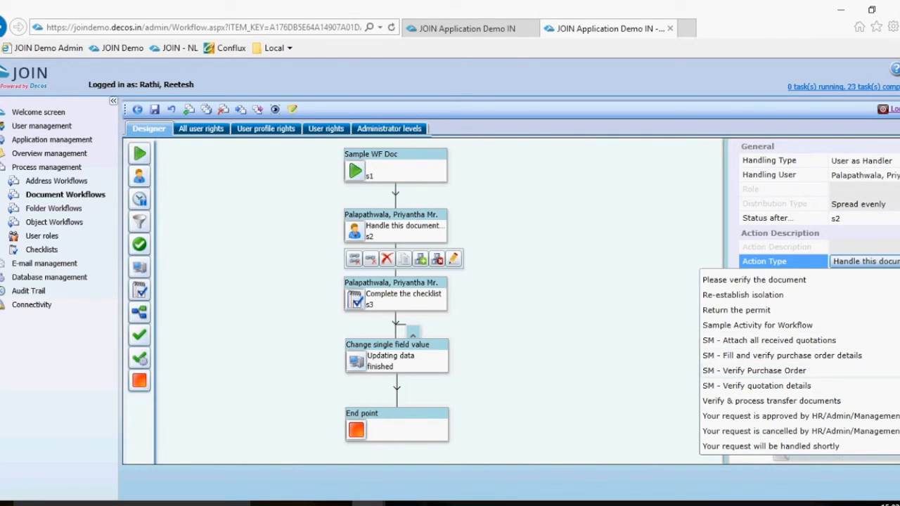
left_click(467, 28)
left_click(610, 28)
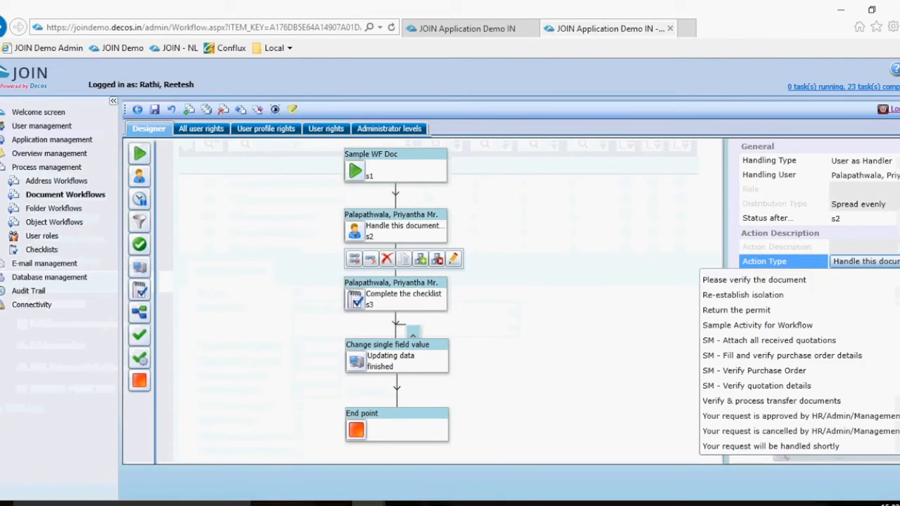
scroll(760, 368, "up", 8)
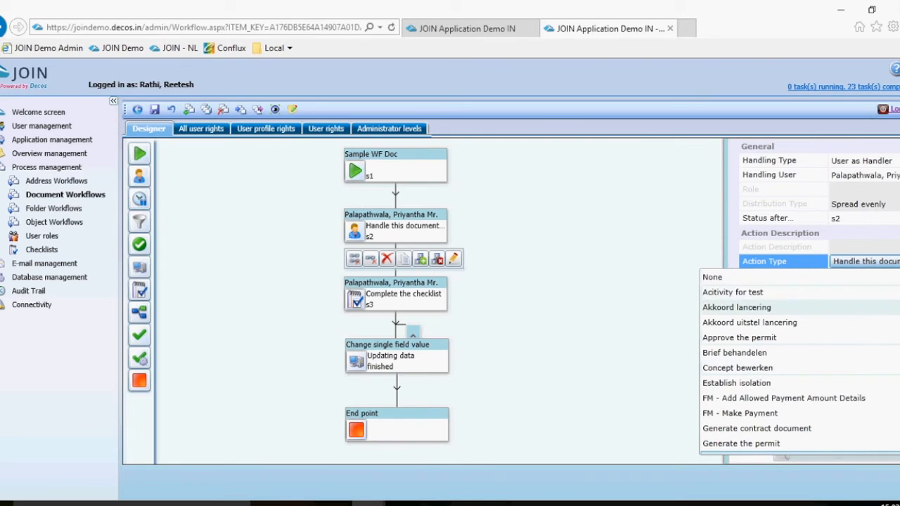
left_click(745, 292)
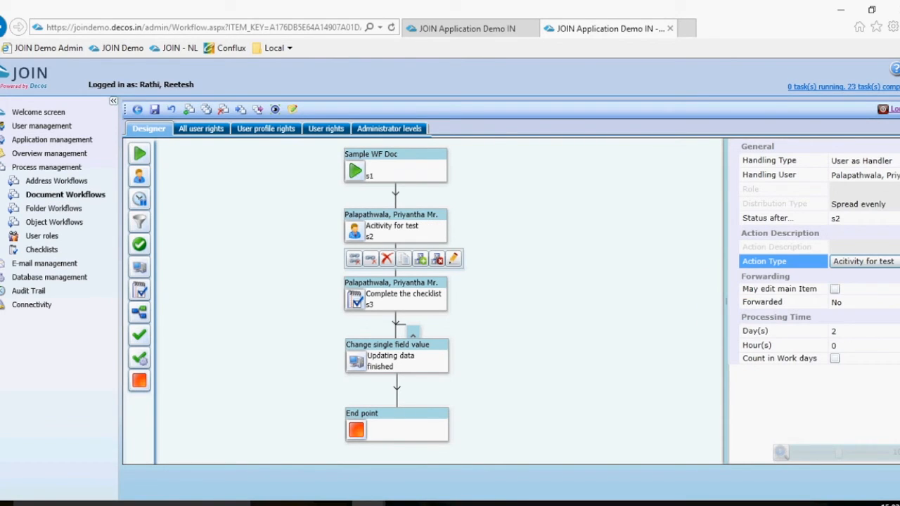
left_click(780, 289)
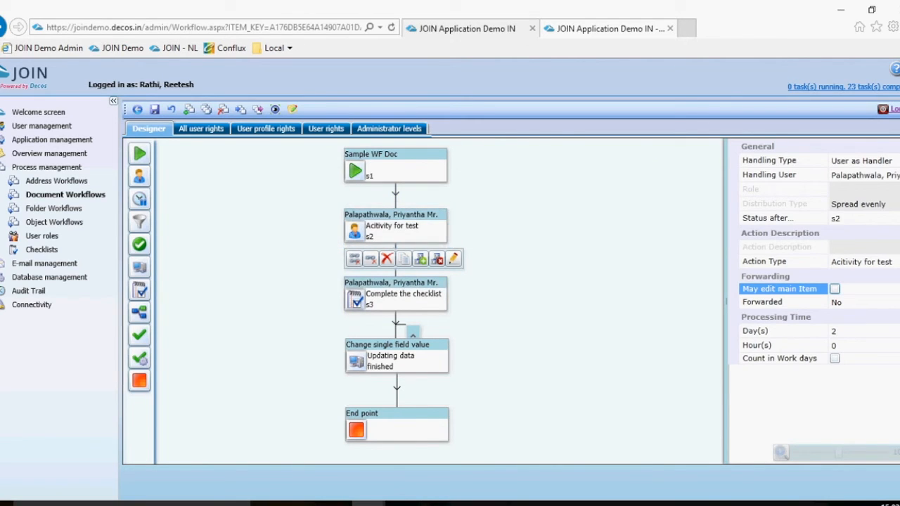
- Return to the JOIN application's items and review the workflow actions of the Sample WF Book document
left_click(467, 28)
left_click(317, 73)
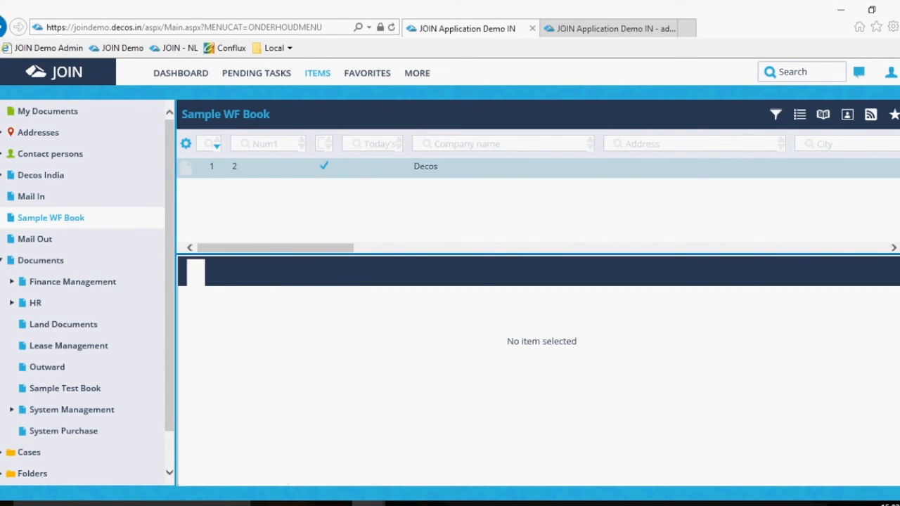
left_click(311, 272)
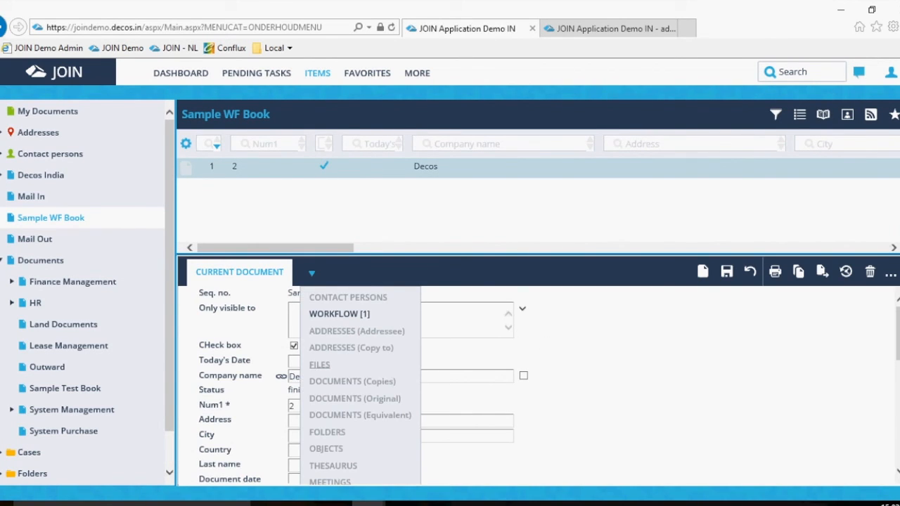
left_click(339, 314)
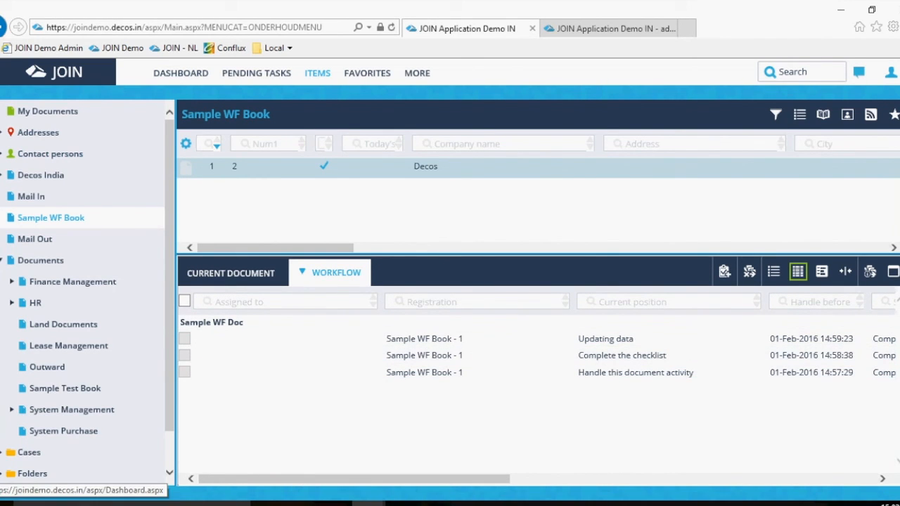
- Return to the dashboard and log out of both the JOIN application and the JOIN administration site
left_click(181, 73)
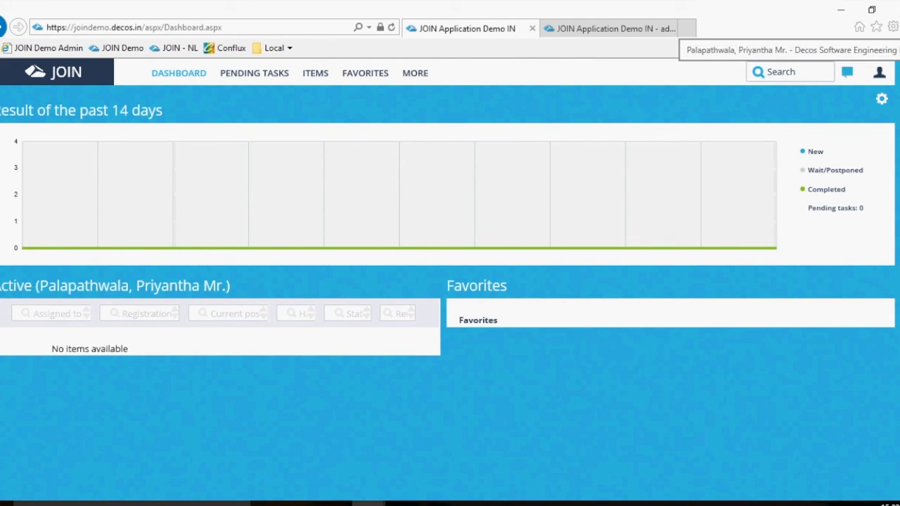
left_click(880, 72)
left_click(734, 203)
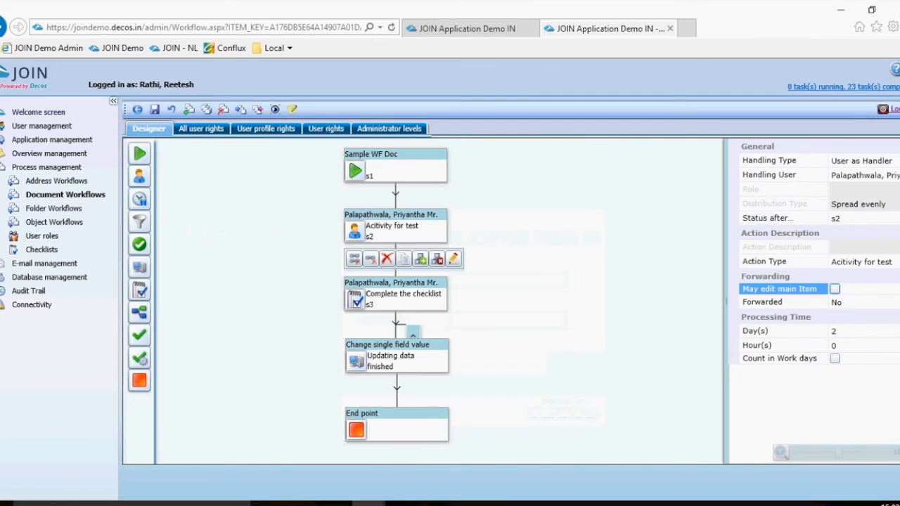
left_click(38, 113)
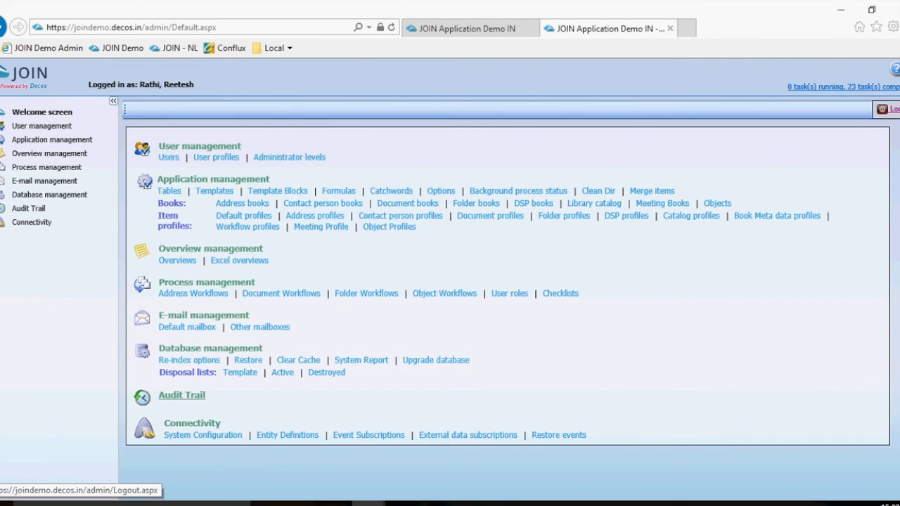
left_click(886, 109)
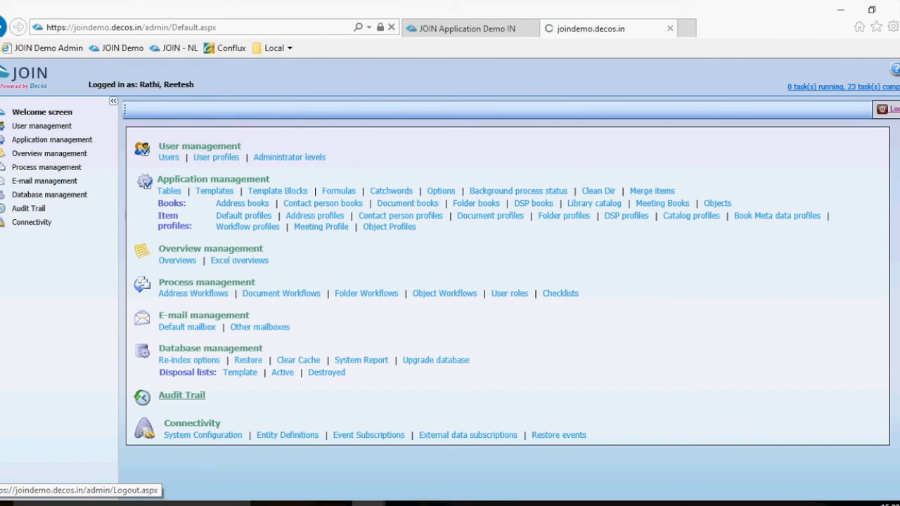